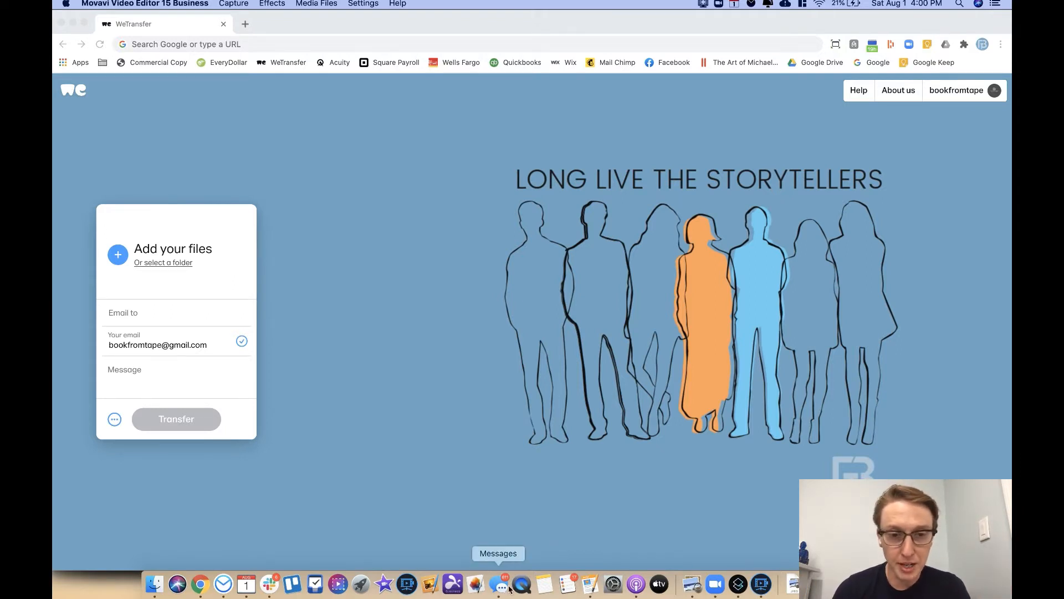
Step: Launch Movavi, start a new Edit Video project and open the card's 100CANON folder
left_click(408, 583)
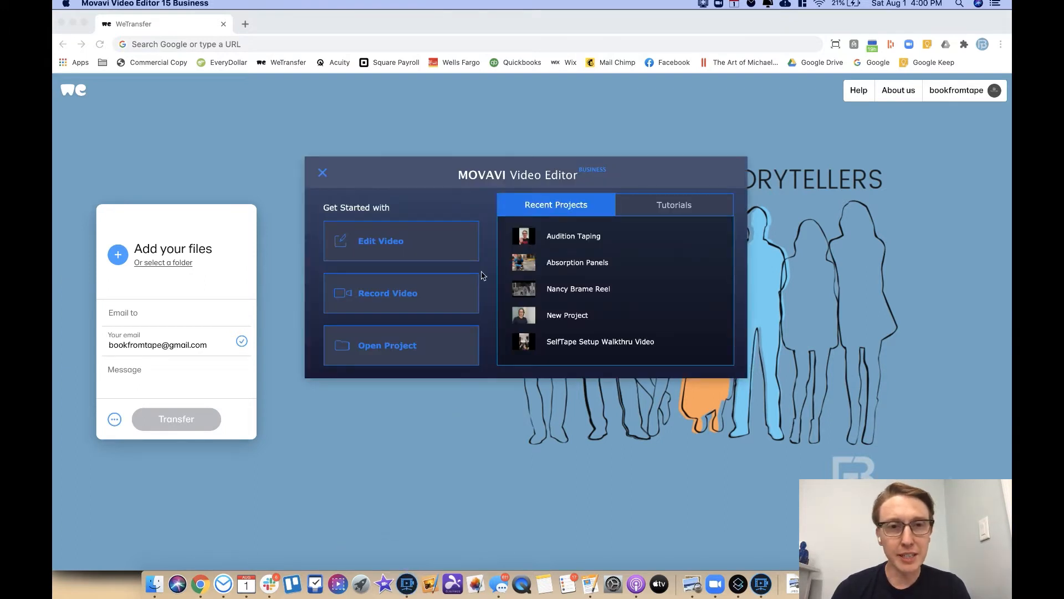
left_click(431, 249)
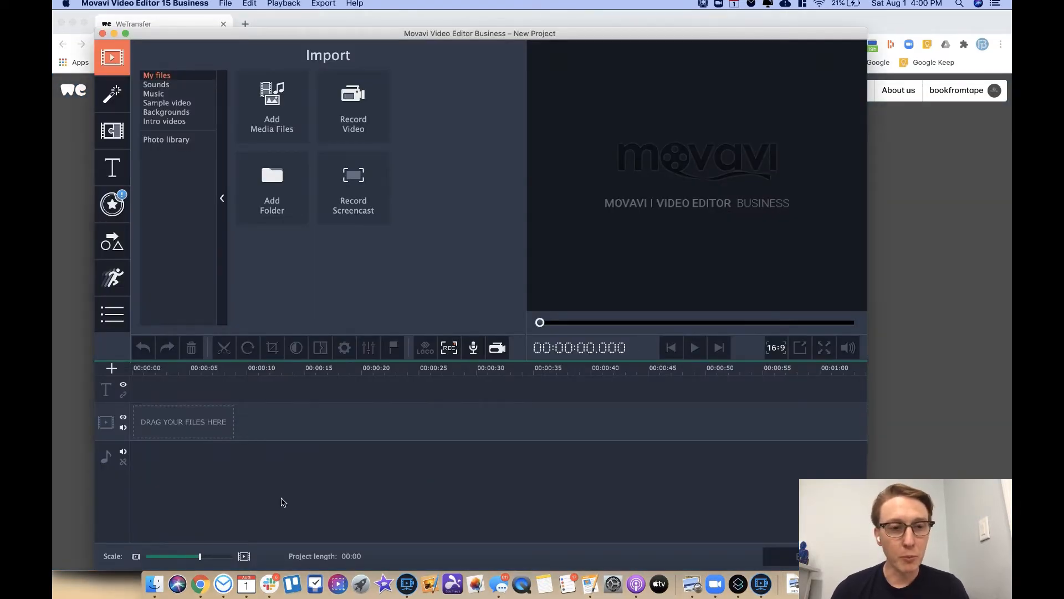
left_click(155, 584)
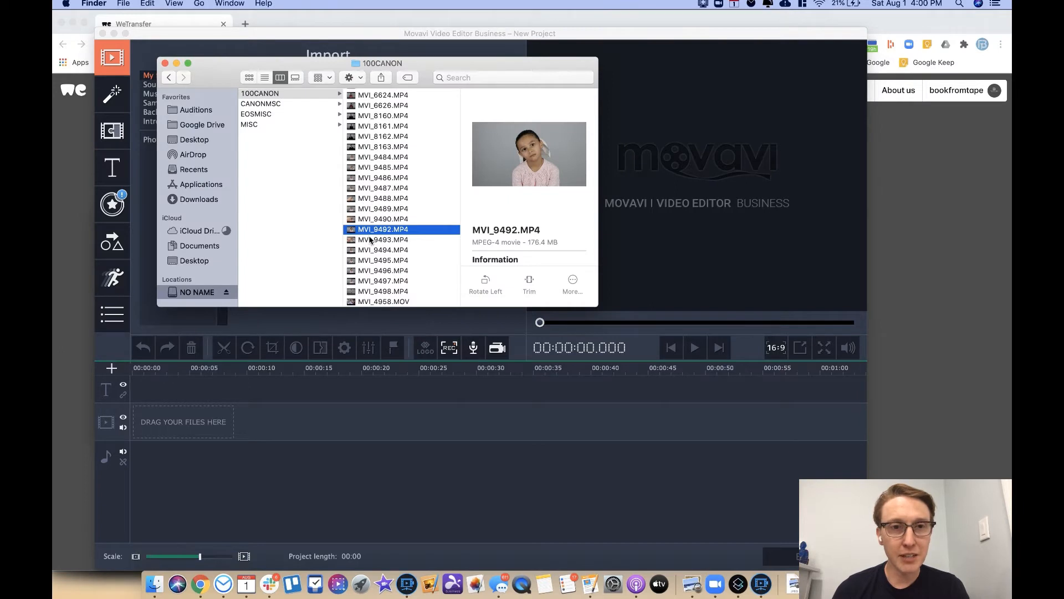
Step: Place MVI_9492, MVI_9497 and MVI_9498 in order on the video track, then preview MVI_9493
left_click_drag(368, 232, 178, 425)
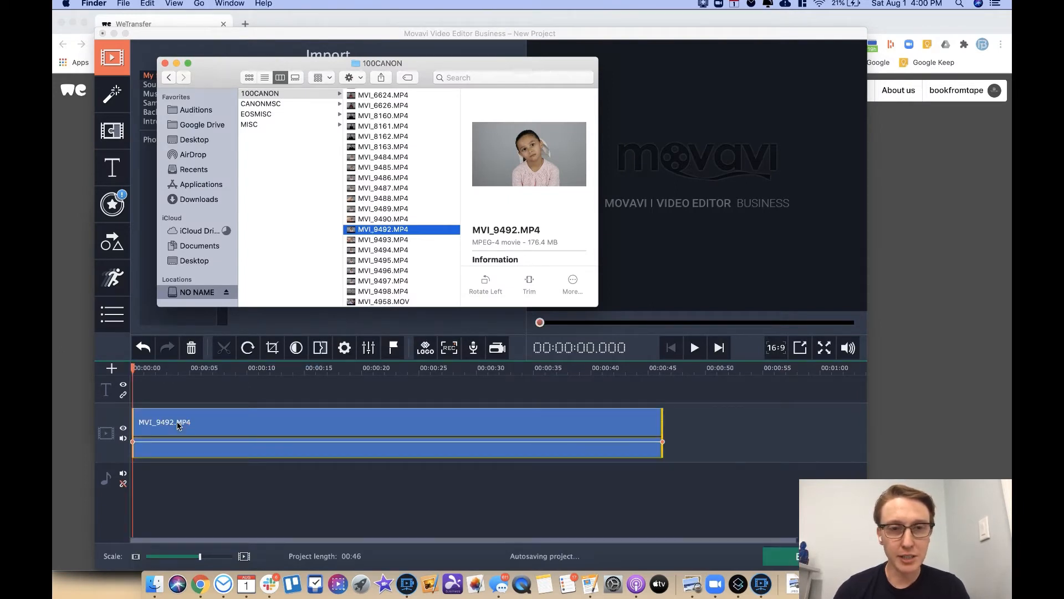
left_click_drag(363, 283, 687, 437)
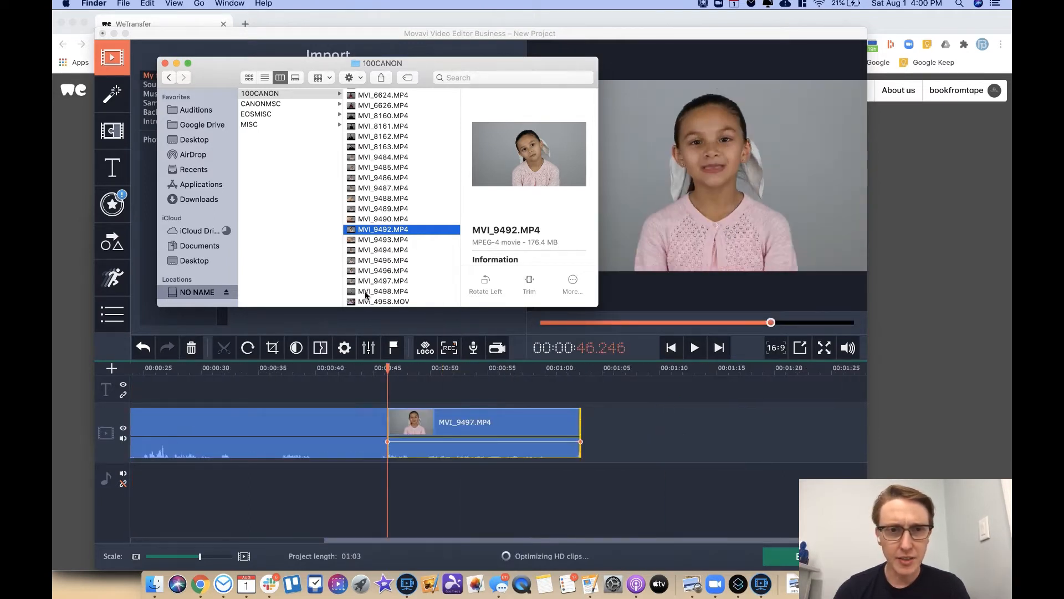
left_click_drag(366, 295, 603, 430)
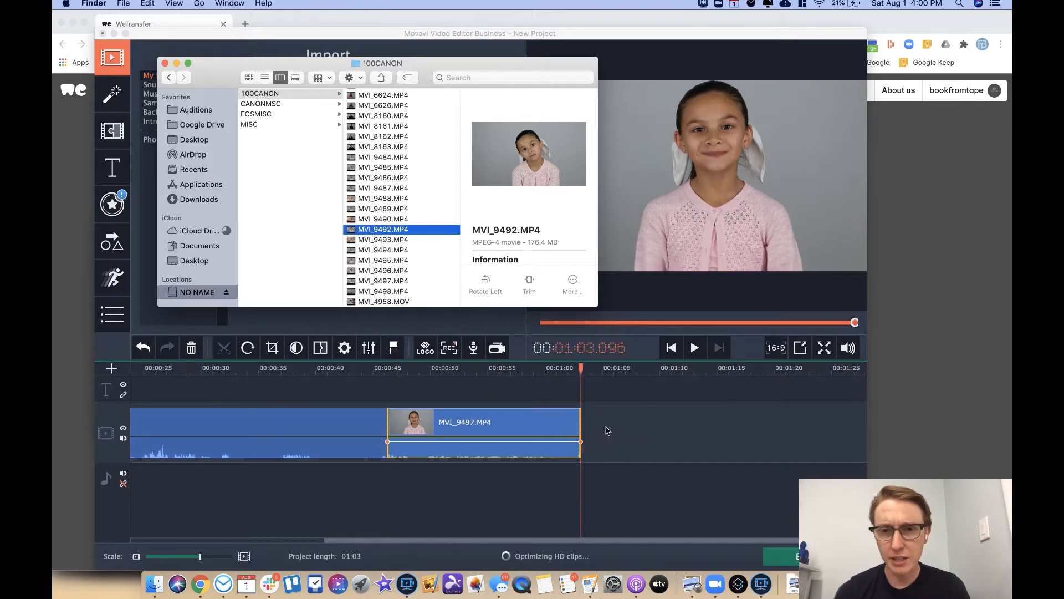
scroll(410, 440, "left", 5)
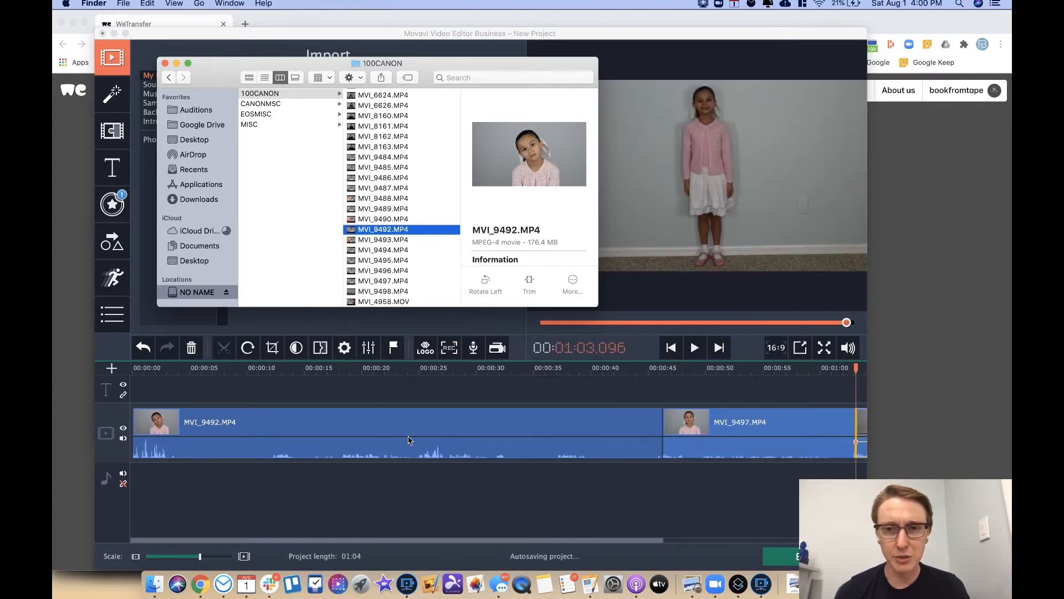
scroll(409, 439, "right", 3)
scroll(409, 440, "left", 3)
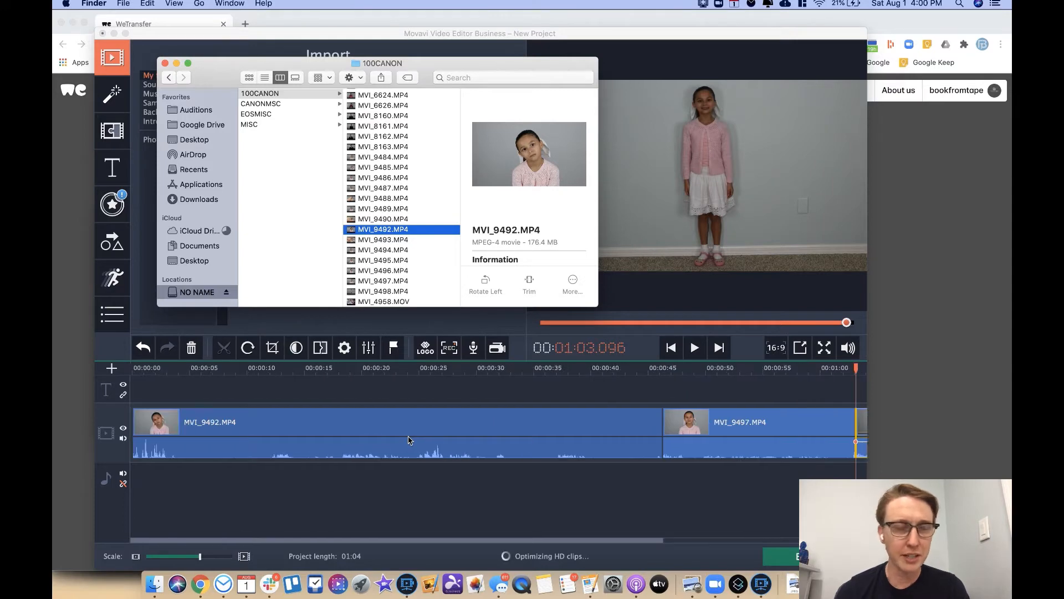
left_click(369, 240)
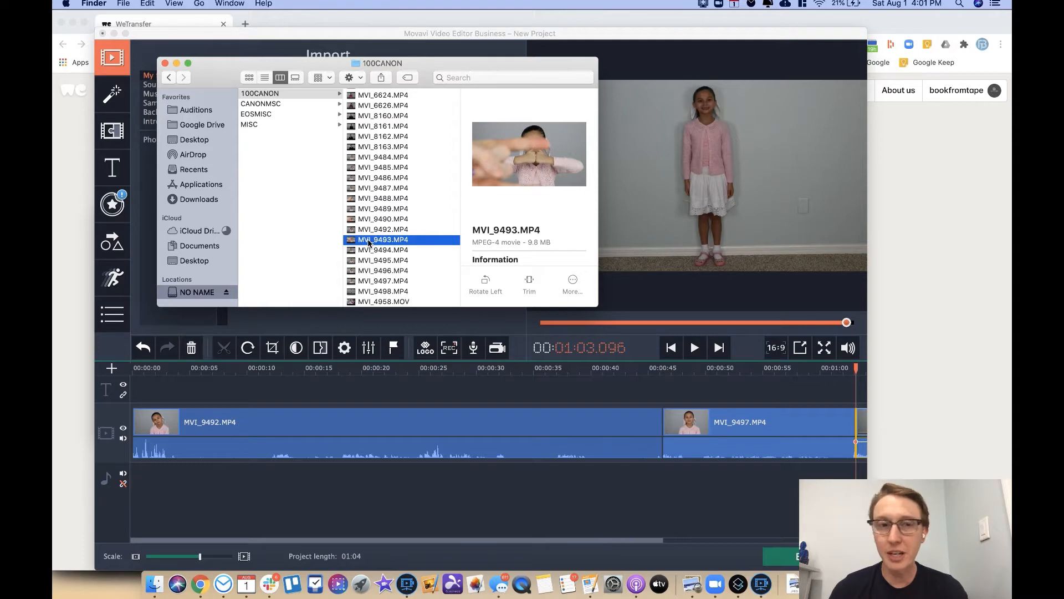
Step: Scrub MVI_9492 to 00:10.700 and play from there to check the moment
left_click(233, 386)
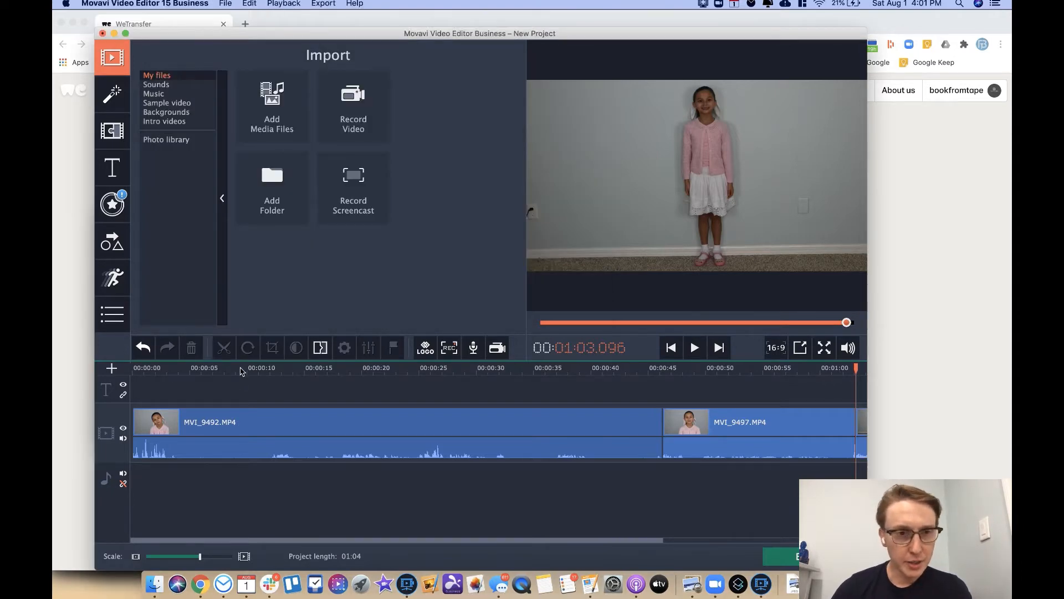
left_click(240, 370)
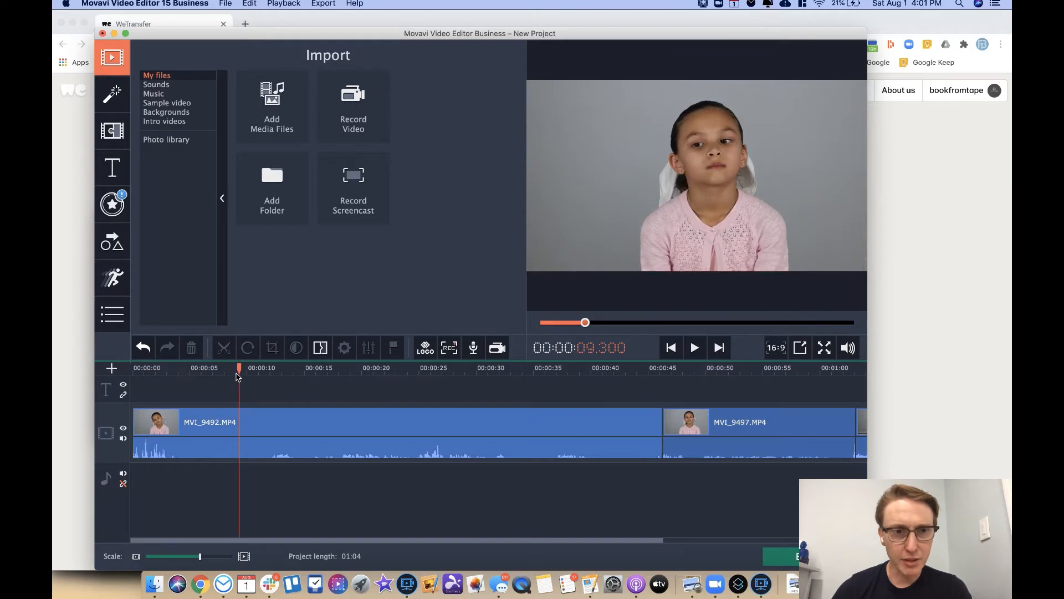
left_click(249, 370)
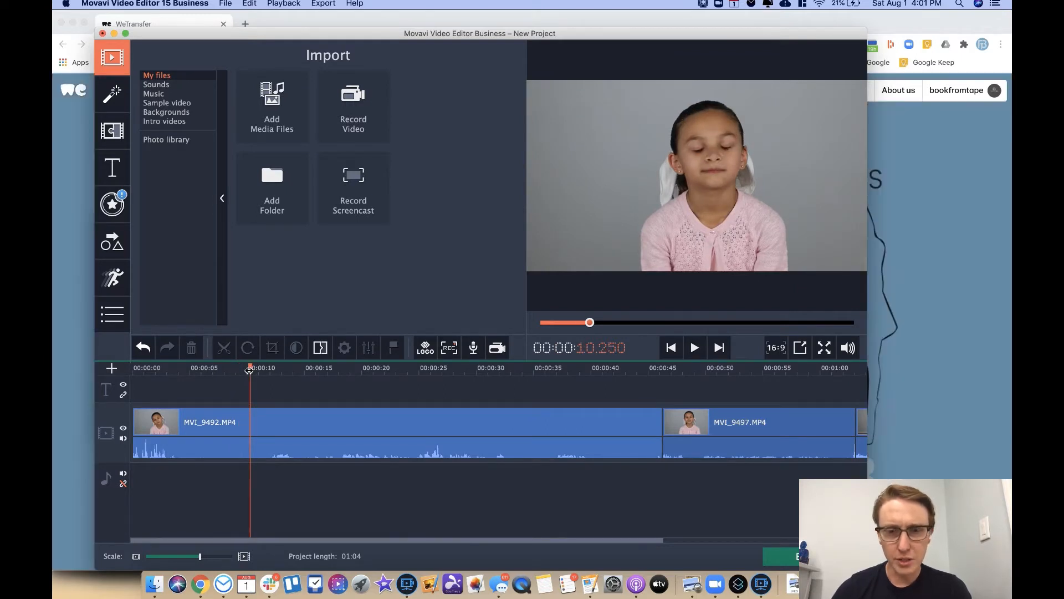
left_click_drag(249, 370, 254, 370)
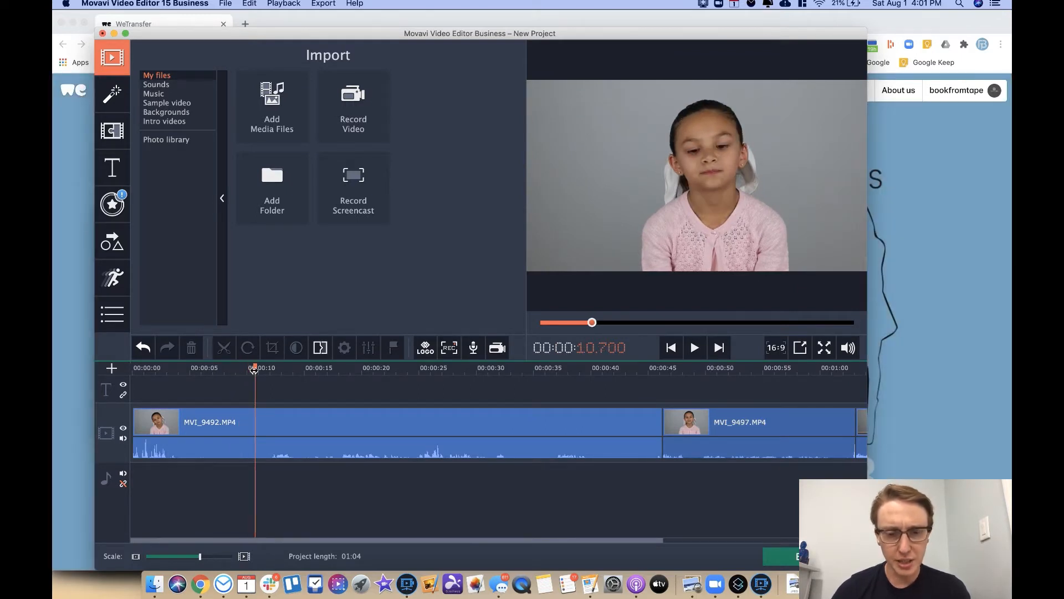
key("space")
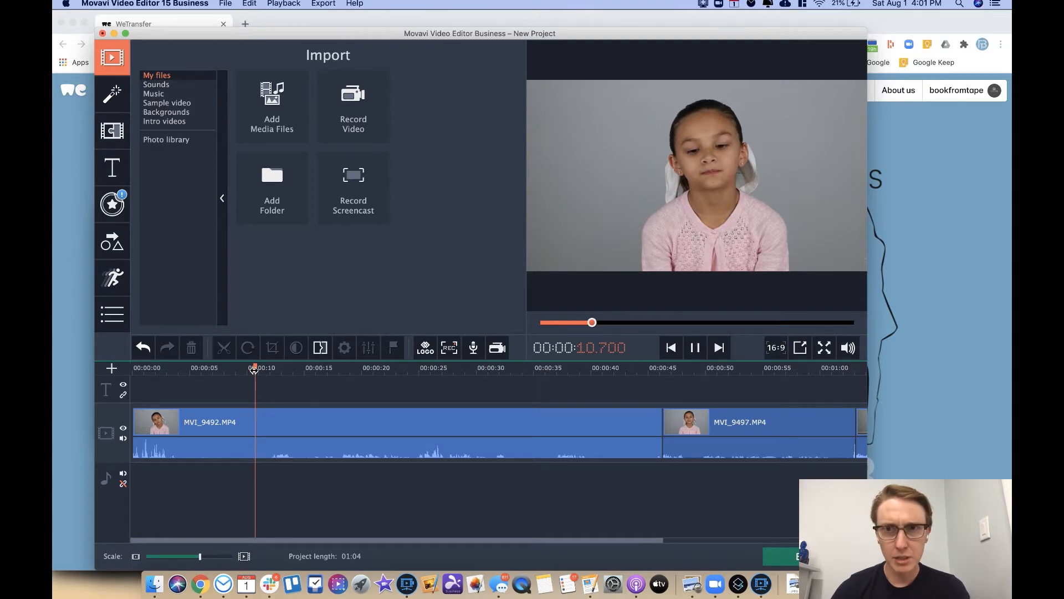
key("space")
Step: Compare playback from 9.900 s, confirm 10.700 s as the start, and select MVI_9492
left_click(246, 369)
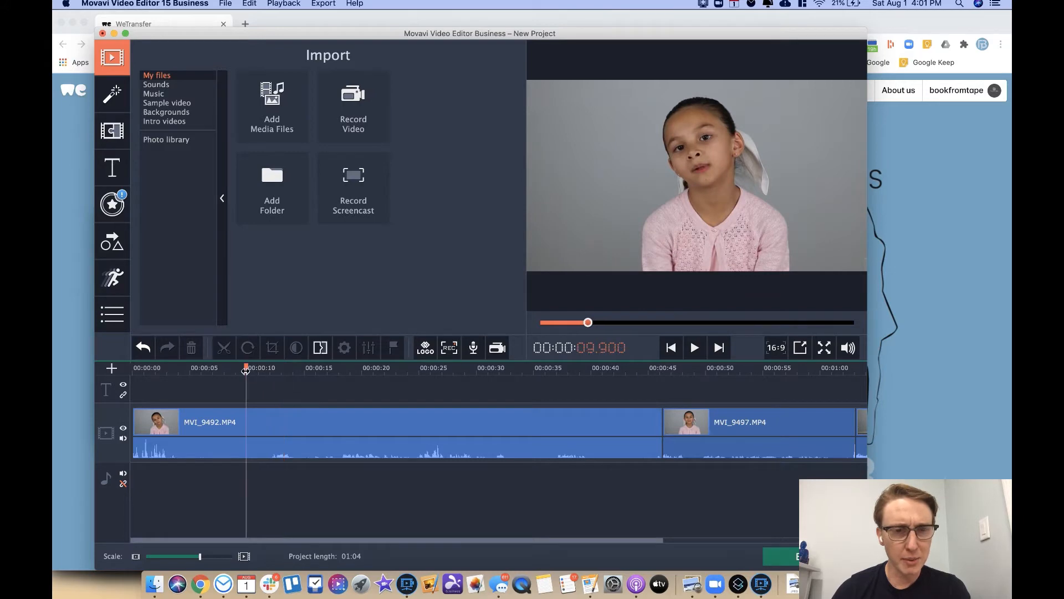
key("space")
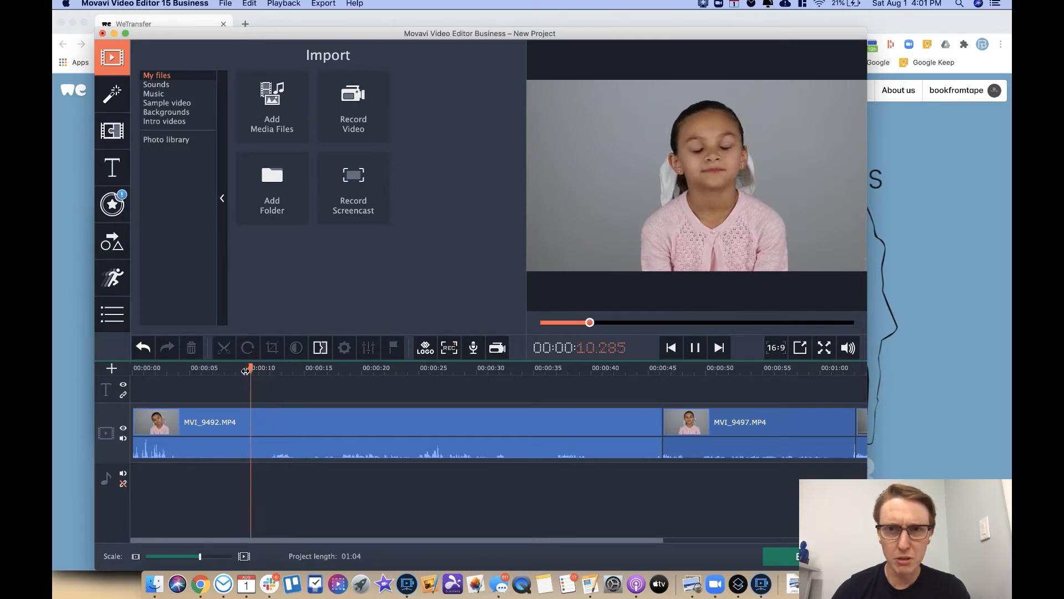
key("space")
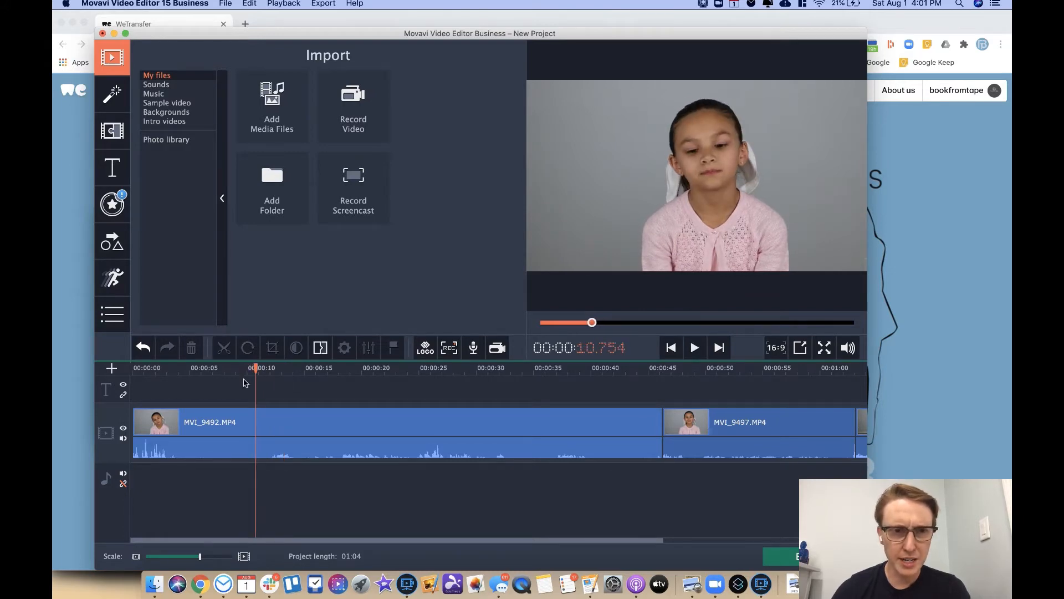
left_click(255, 370)
key("space")
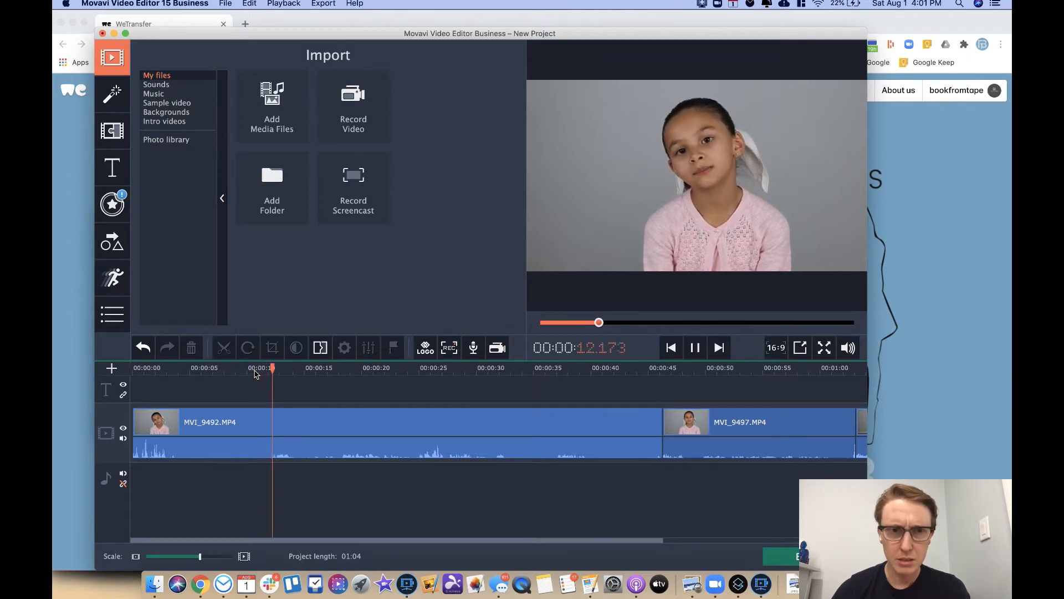
left_click(255, 369)
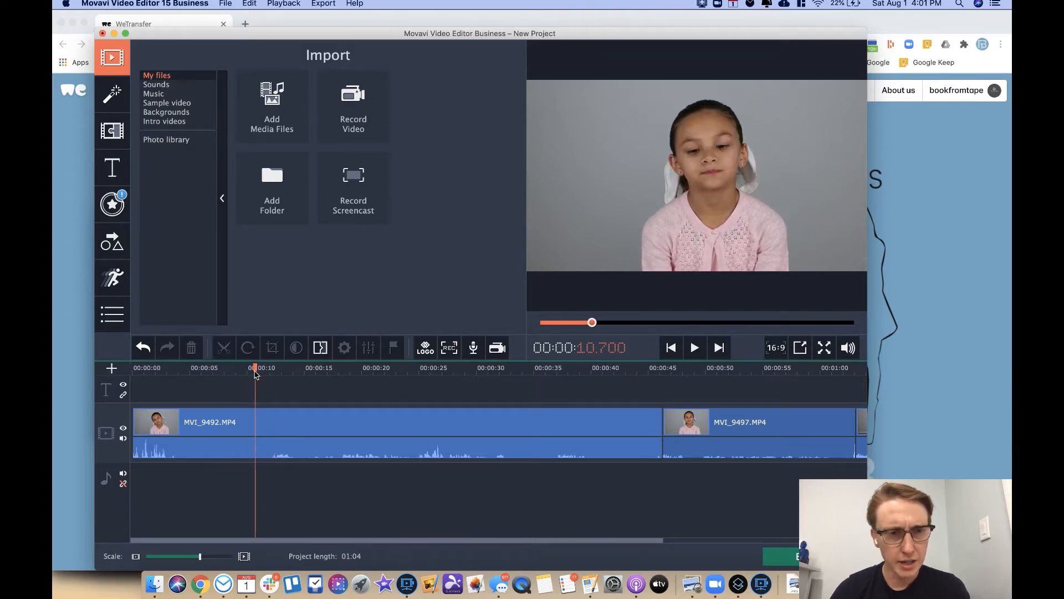
left_click(232, 424)
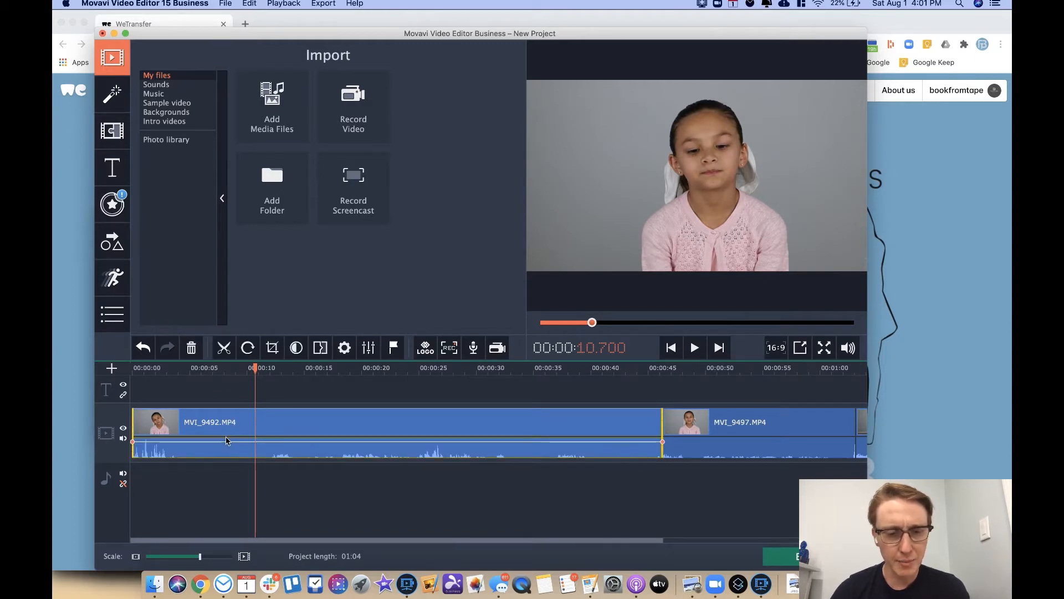
Step: Split MVI_9492 at 10.7 s and delete its opening piece, leaving a 00:54 project
key("super+b")
key("super+b")
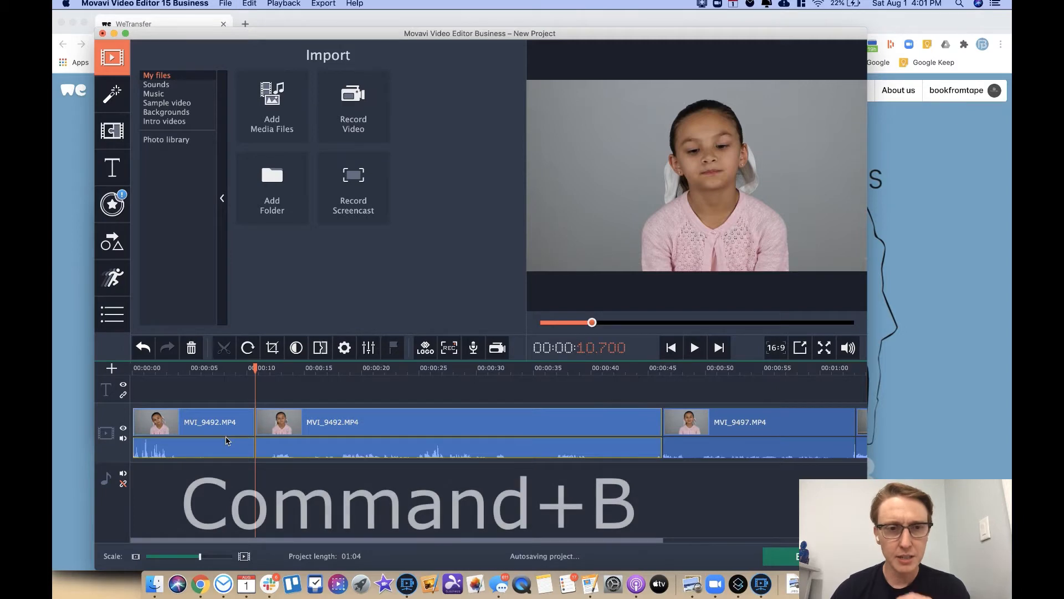
left_click(227, 405)
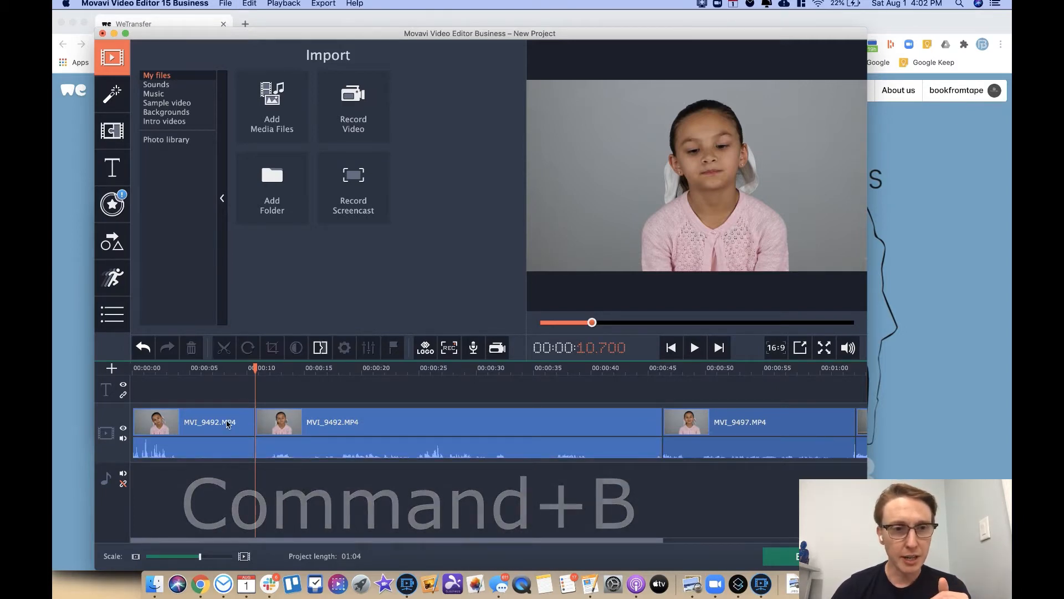
key("super+z")
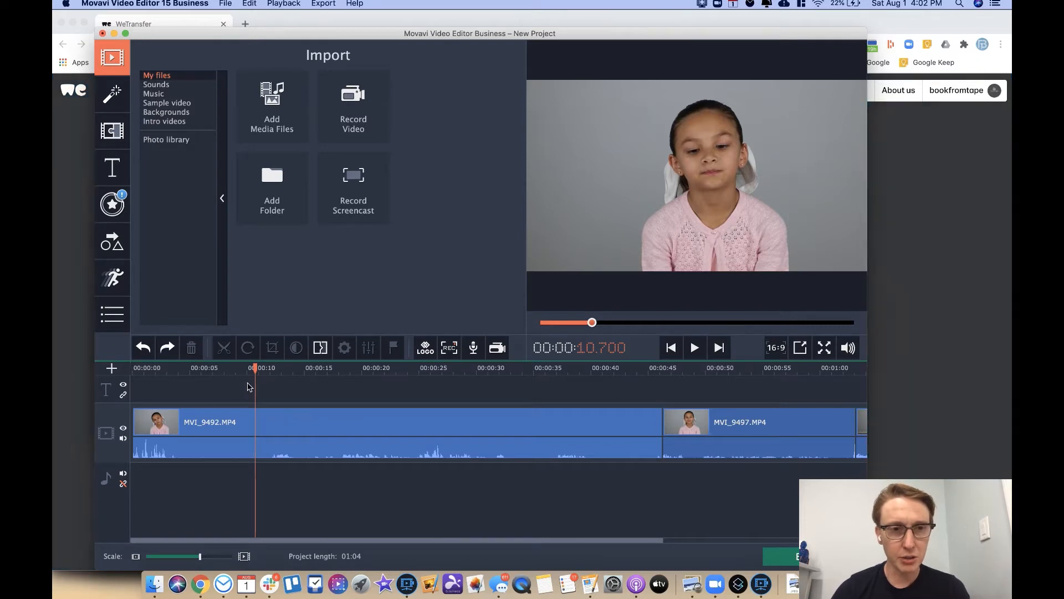
left_click(256, 417)
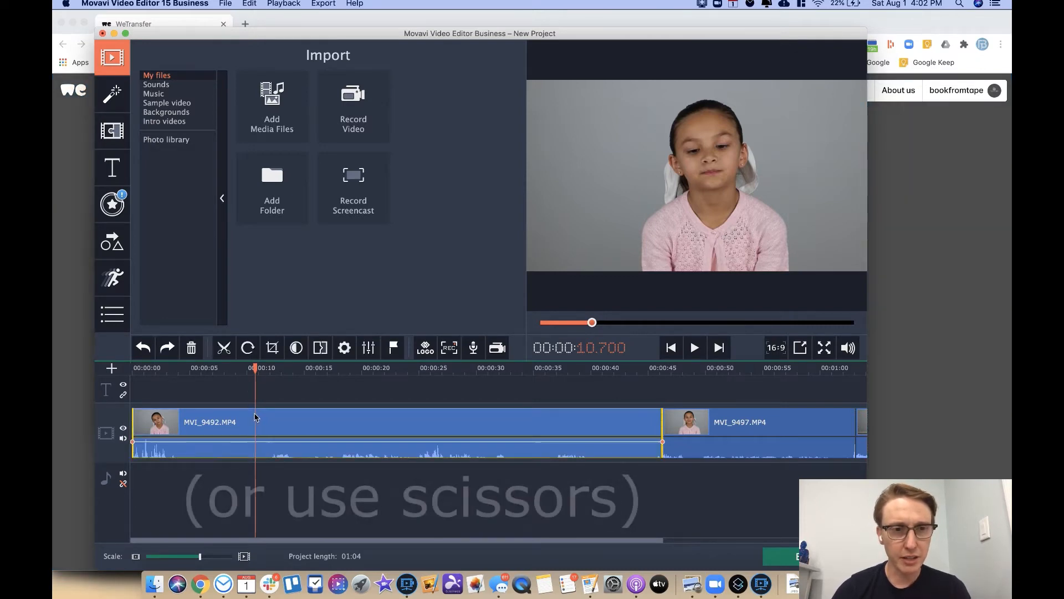
left_click(224, 349)
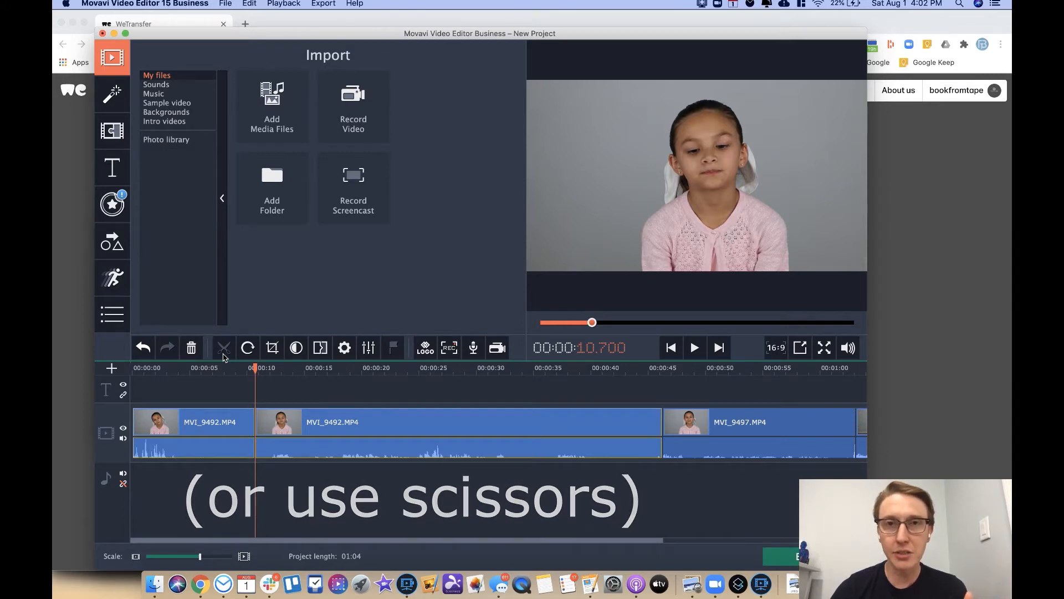
left_click(192, 423)
key("Delete")
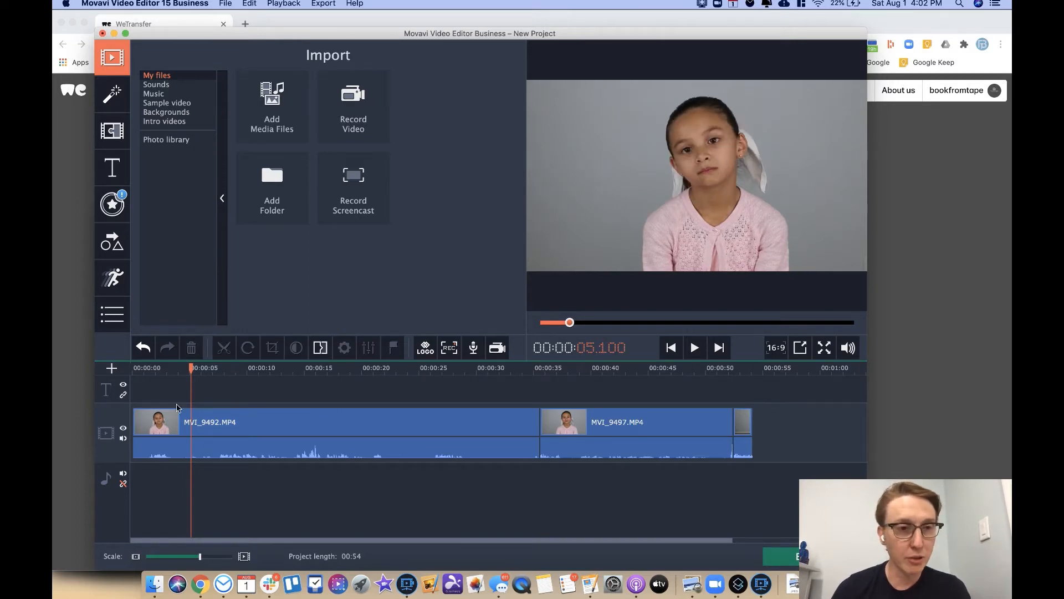
left_click_drag(160, 370, 52, 368)
key("space")
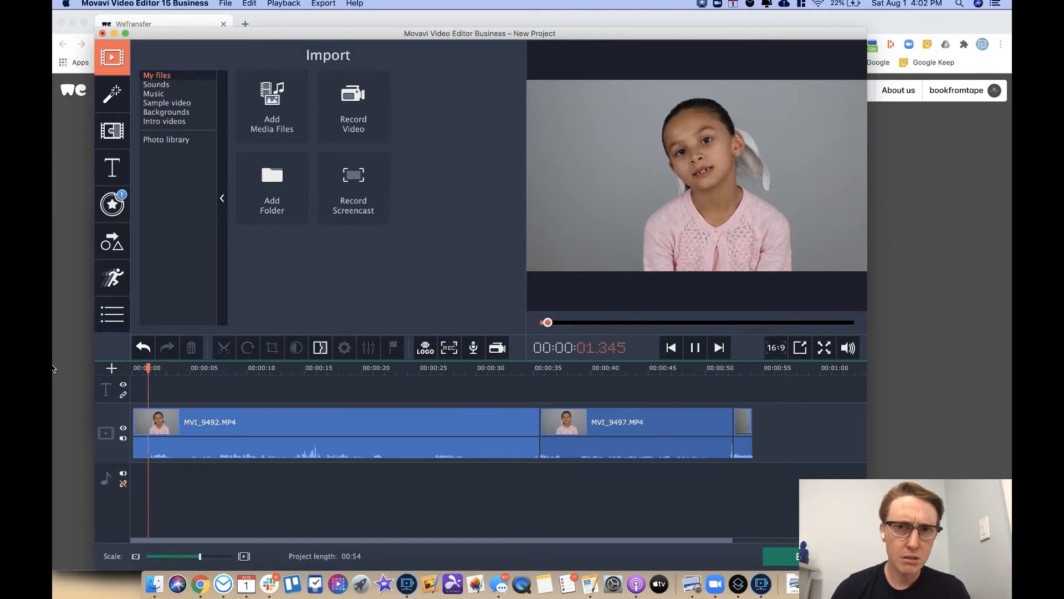
key("space")
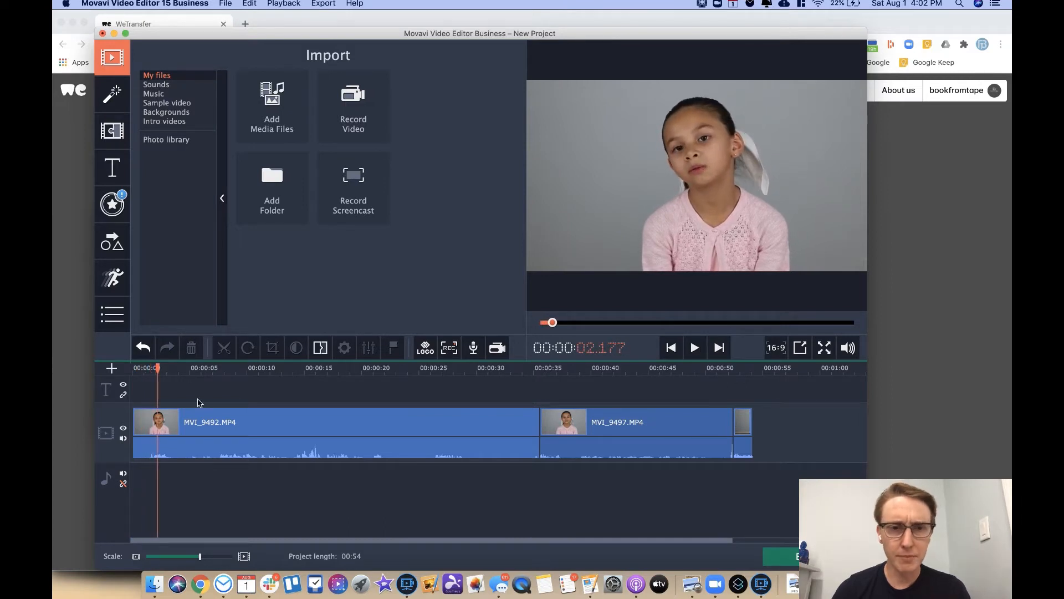
left_click(453, 370)
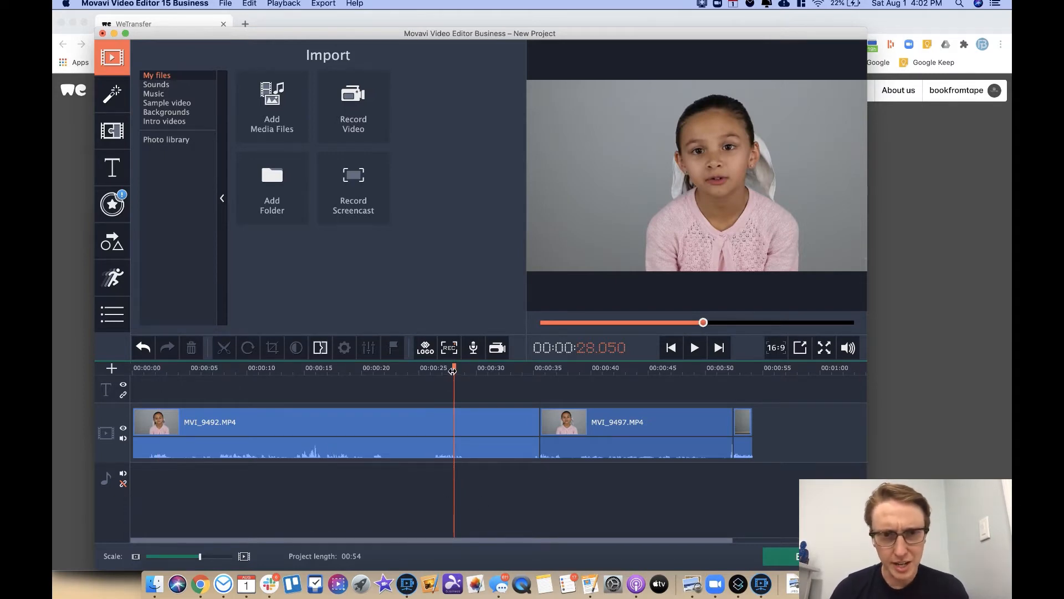
key("space")
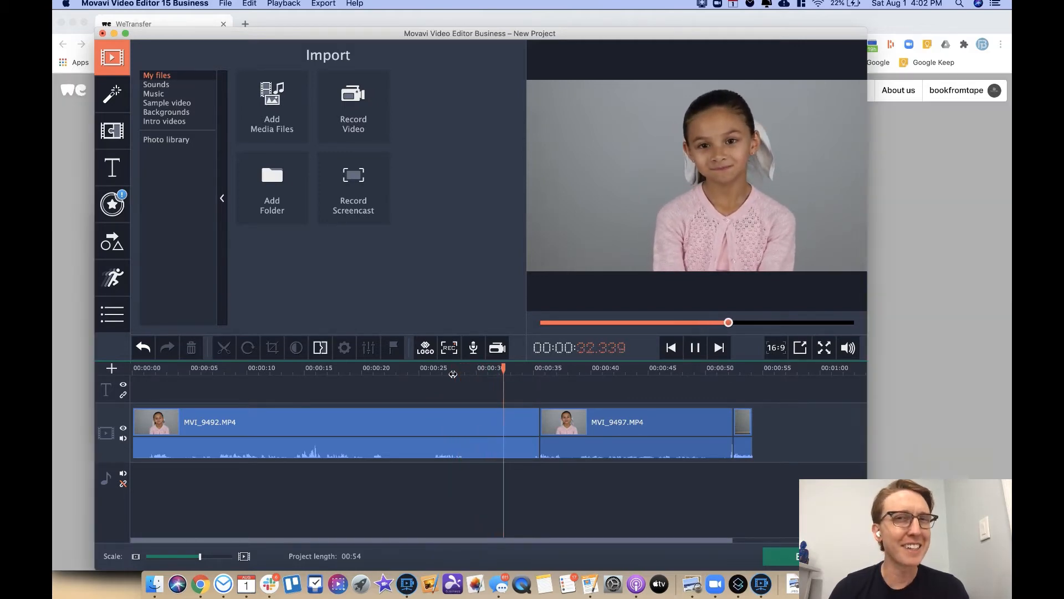
key("space")
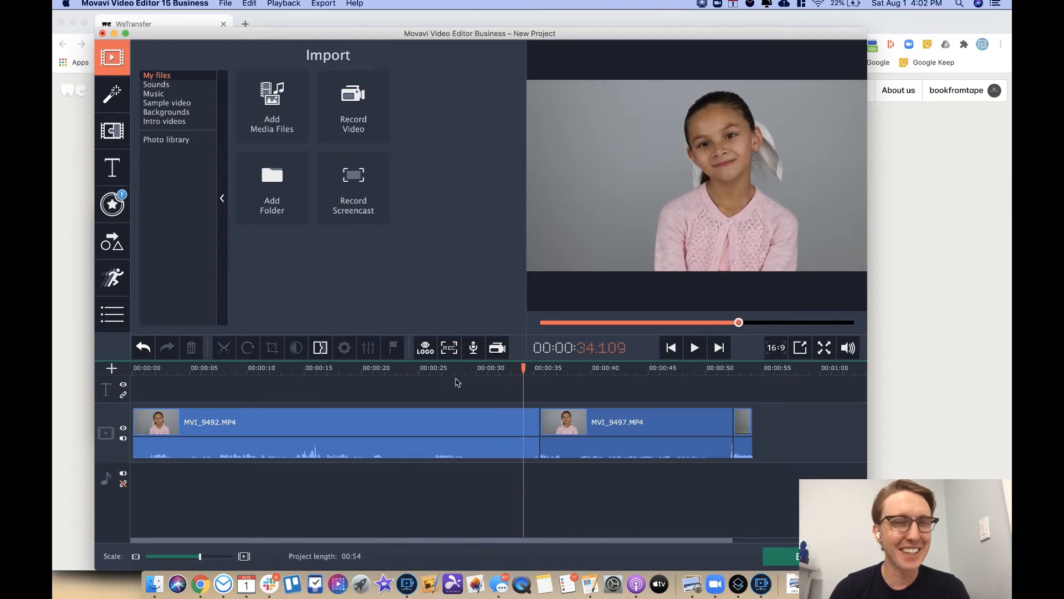
left_click(497, 450)
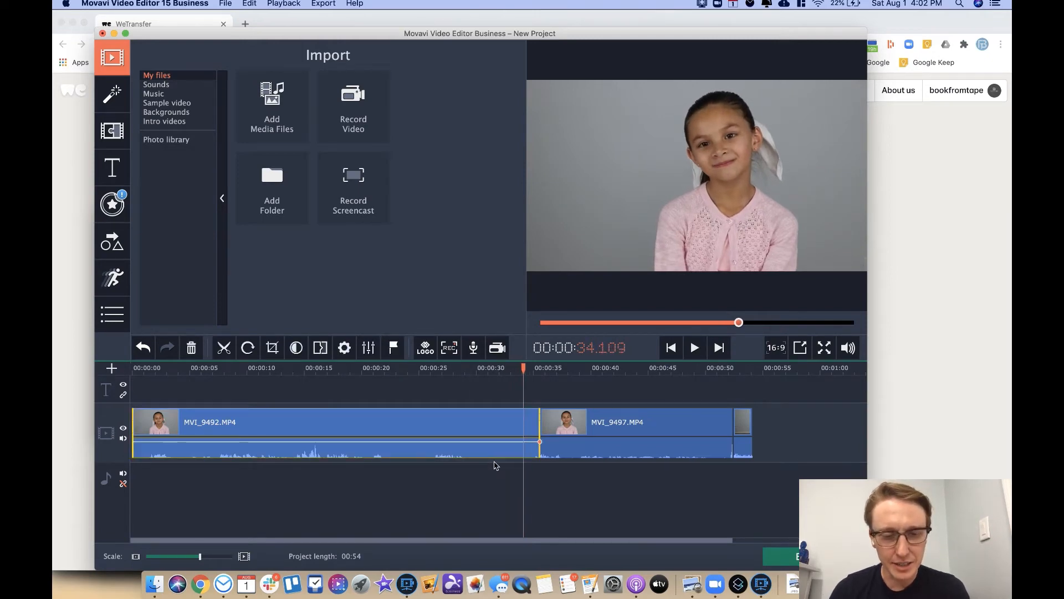
Step: Split off and delete the small leftover tail of MVI_9492
key("super+b")
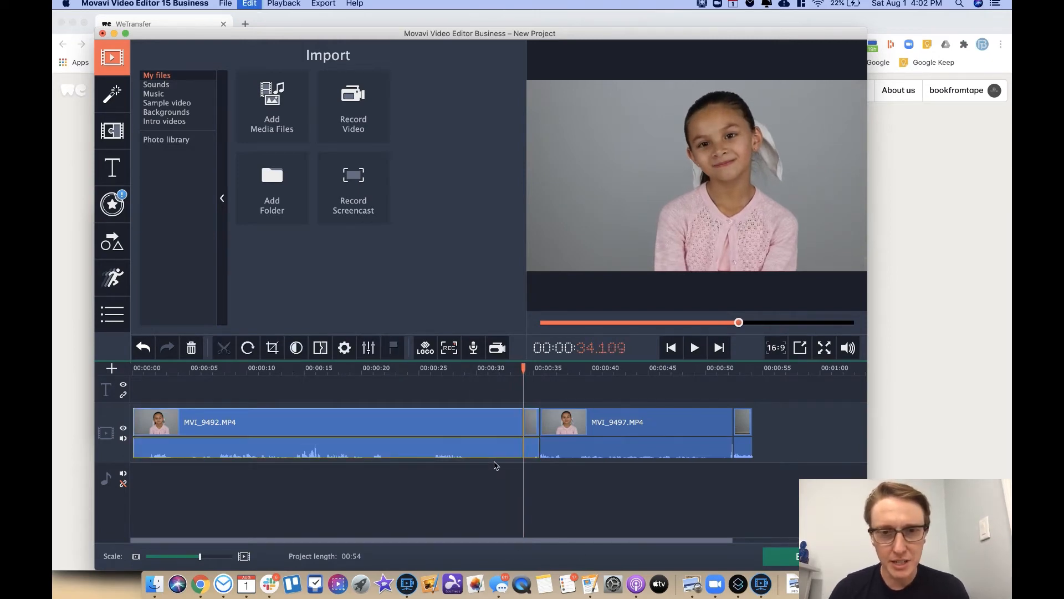
left_click(534, 422)
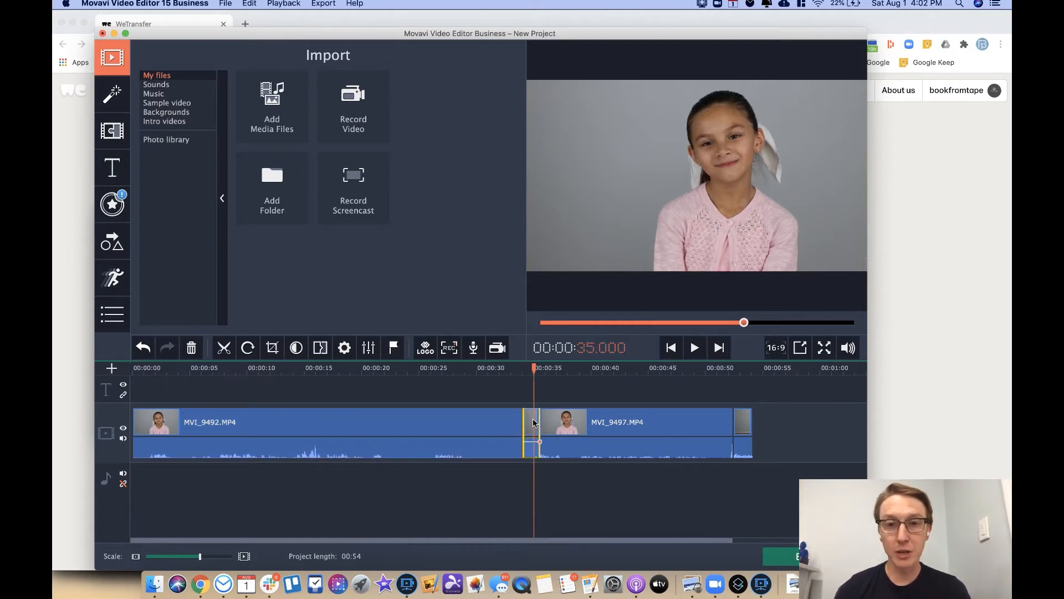
key("Delete")
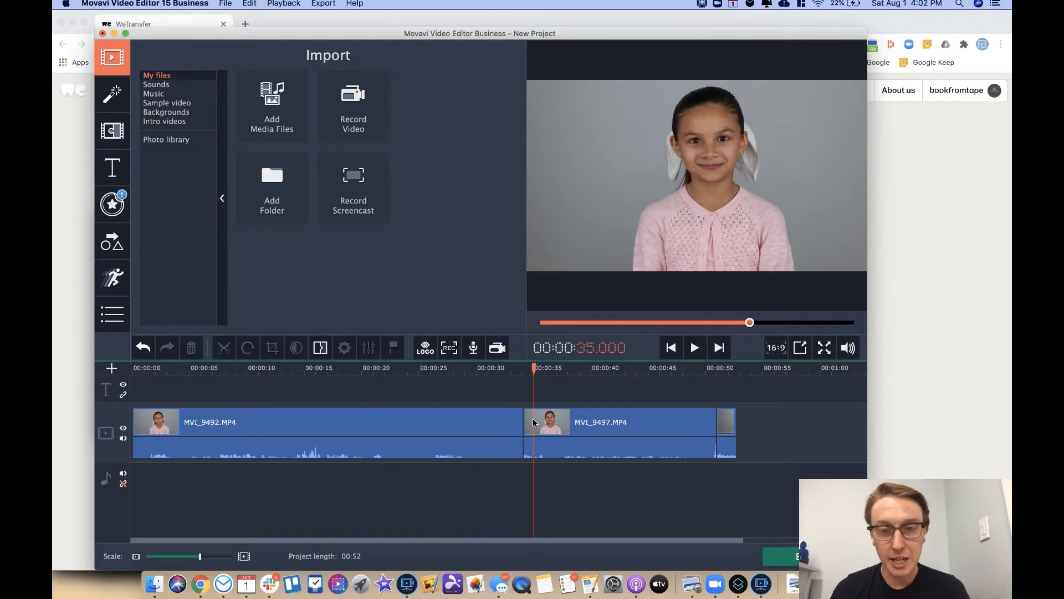
Step: Split MVI_9497 at 37.45 s and delete its short opening piece
left_click(563, 371)
left_click_drag(561, 372, 560, 372)
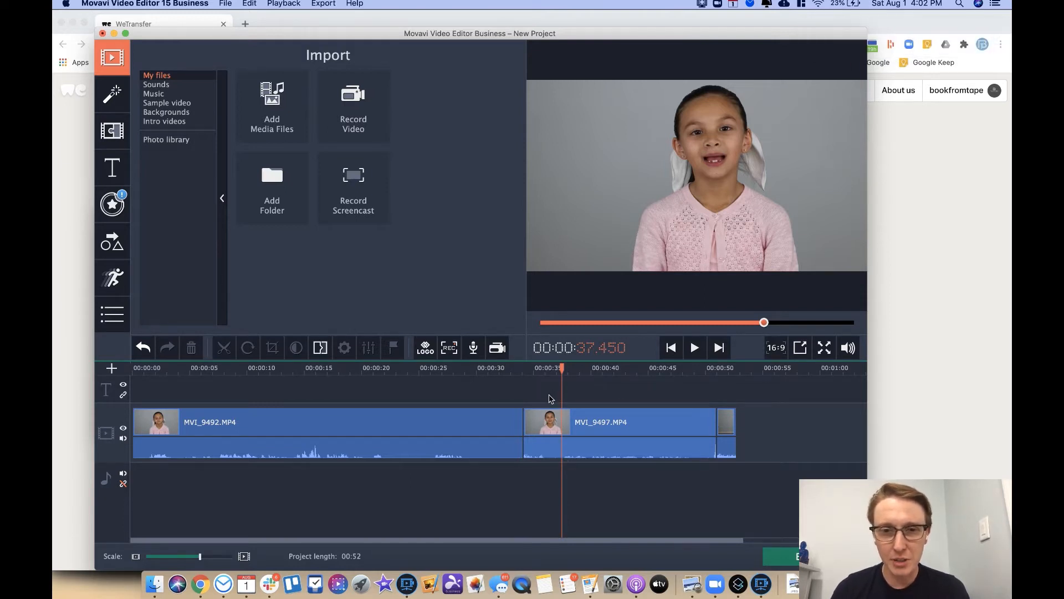
left_click(545, 446)
key("super+b")
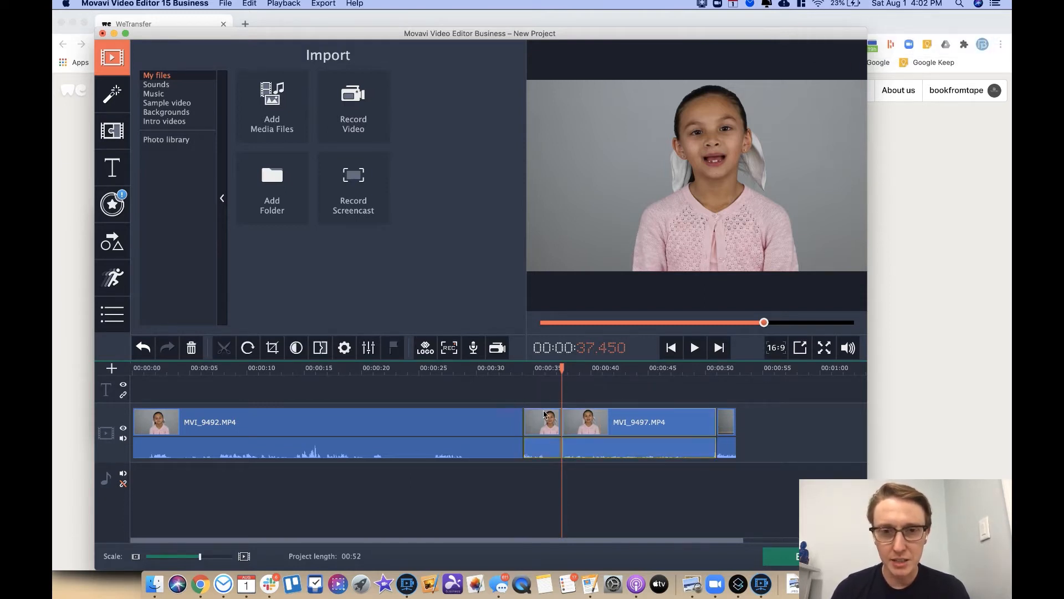
left_click(542, 421)
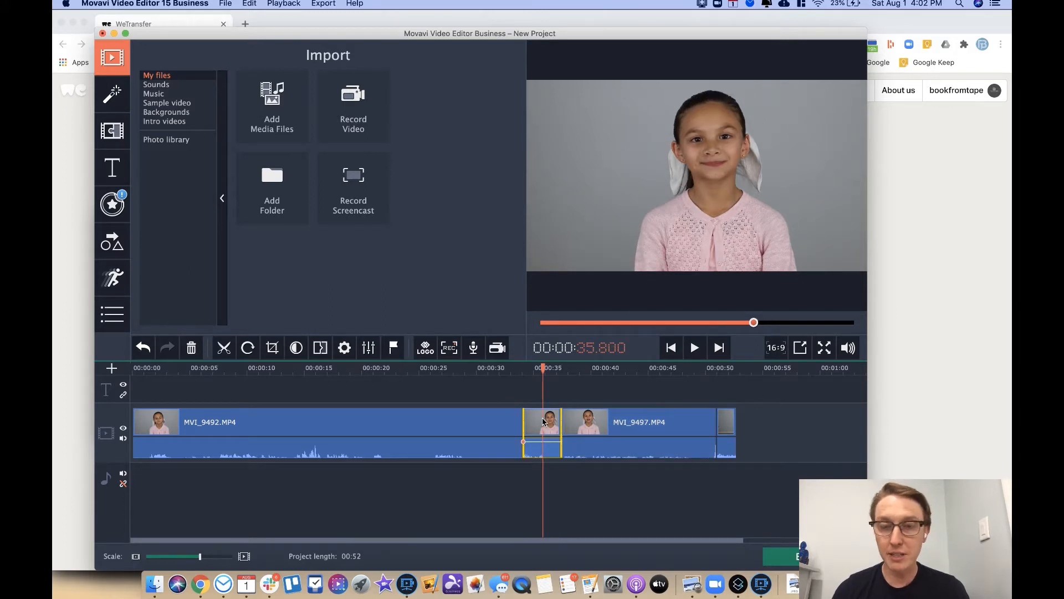
key("Delete")
left_click(521, 371)
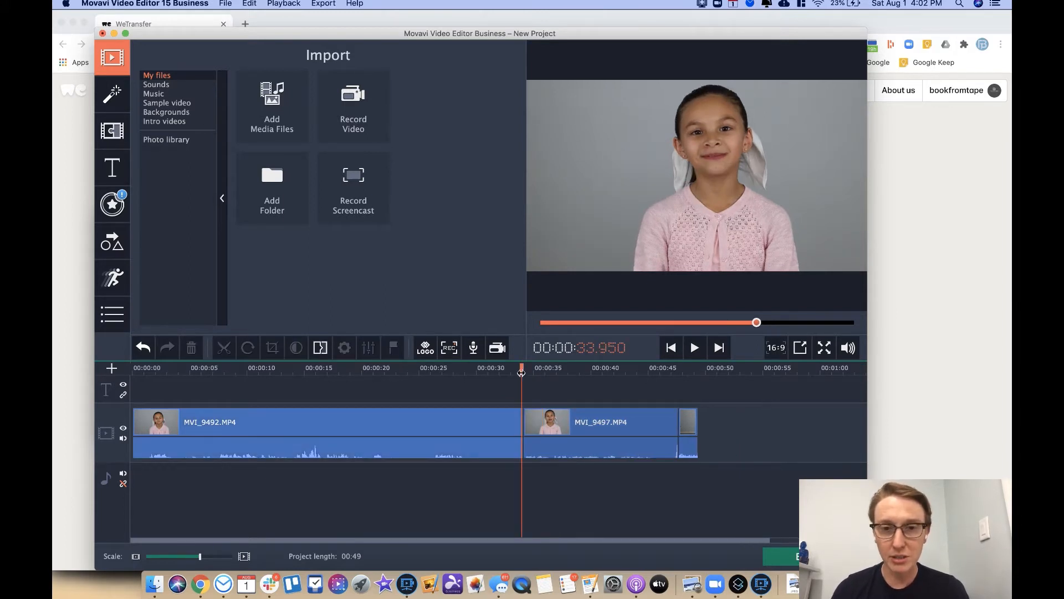
Step: Split MVI_9497 near 46.4 s and delete its end piece, bringing the project to 00:48
key("space")
key("space")
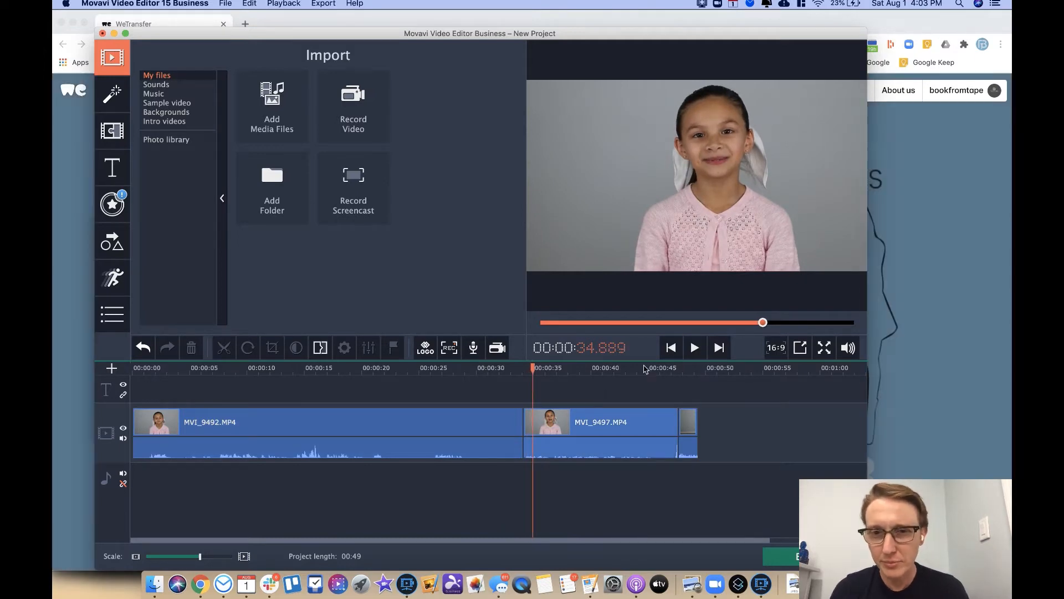
left_click(637, 369)
key("space")
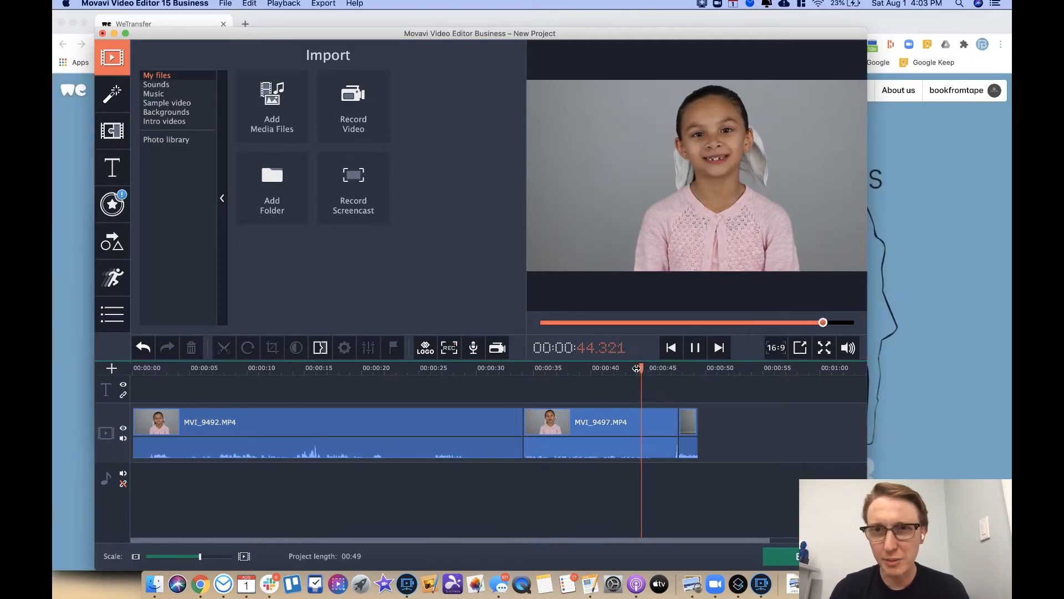
key("space")
left_click(646, 438)
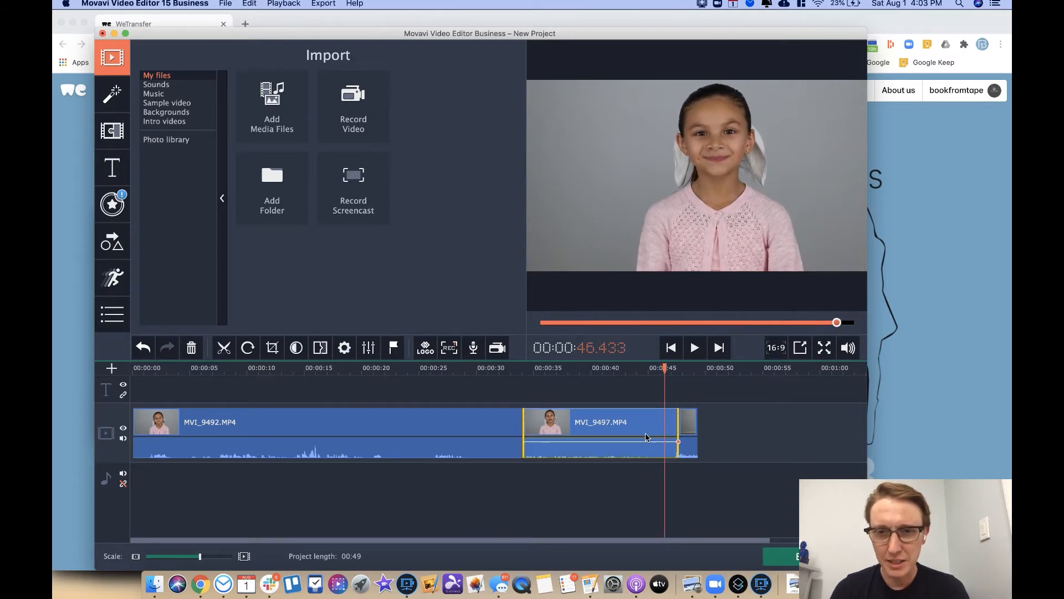
key("super+b")
left_click(669, 428)
key("Delete")
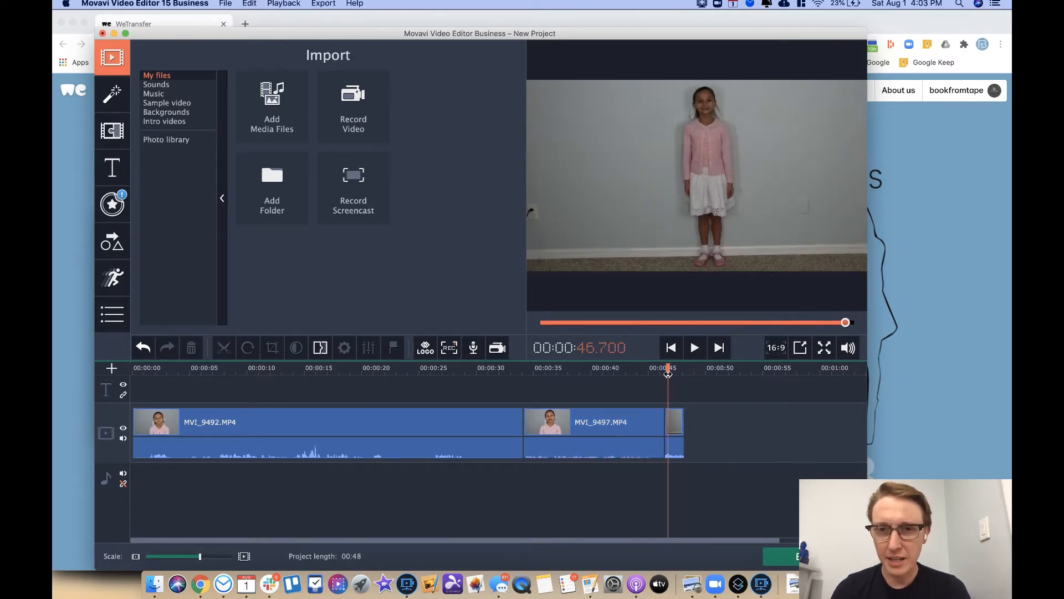
Step: Play back the edit around the first and final cuts to check them
left_click_drag(668, 369, 693, 370)
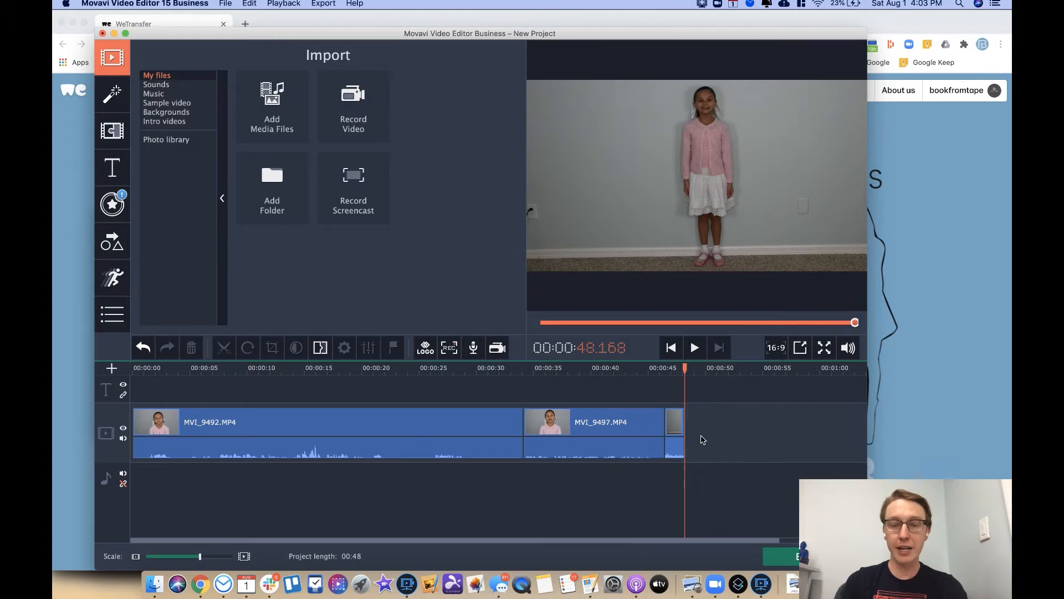
key("space")
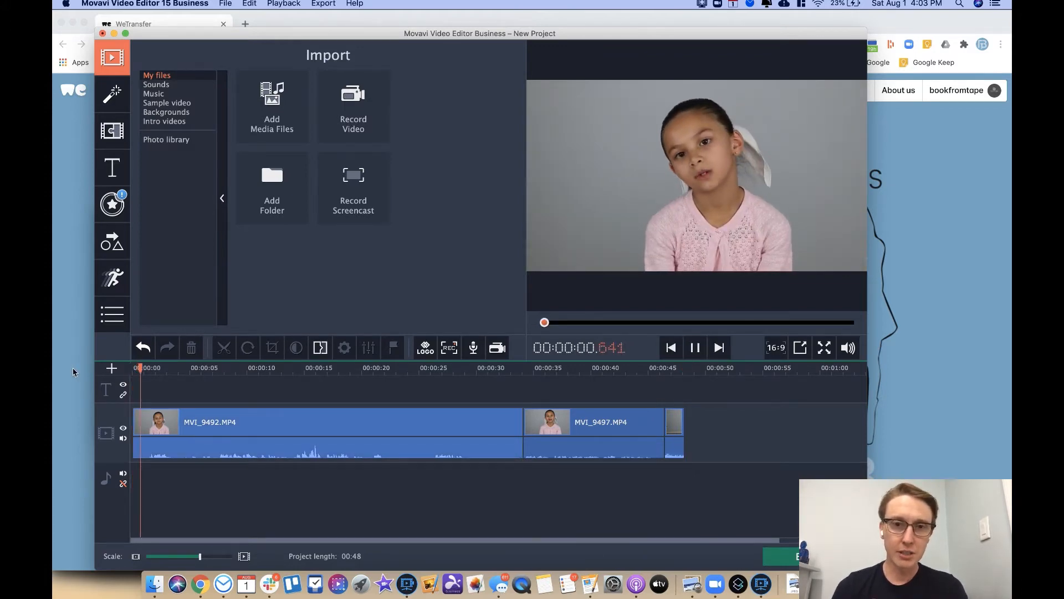
left_click(511, 370)
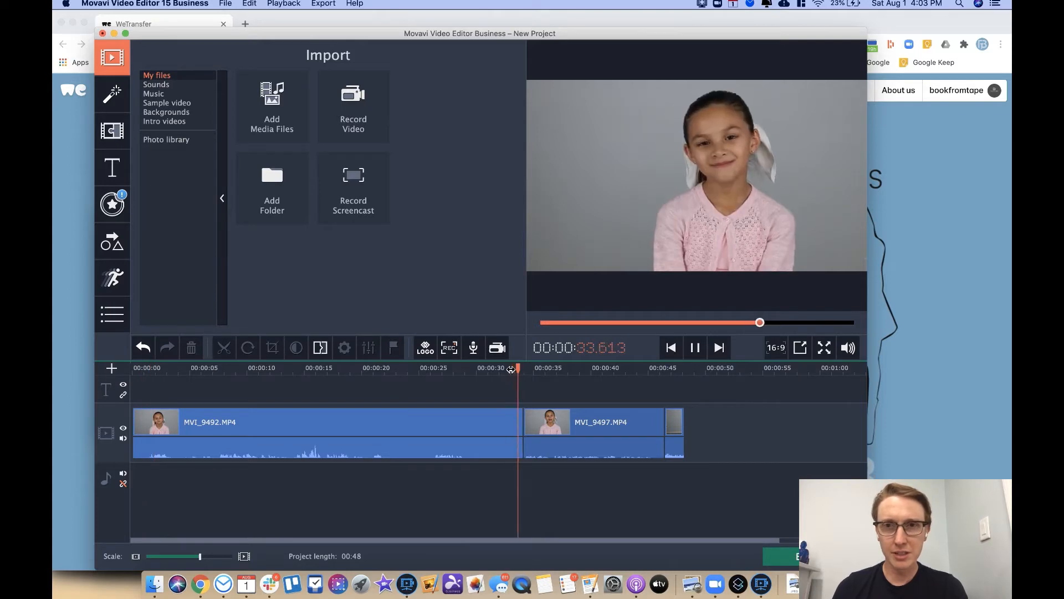
key("space")
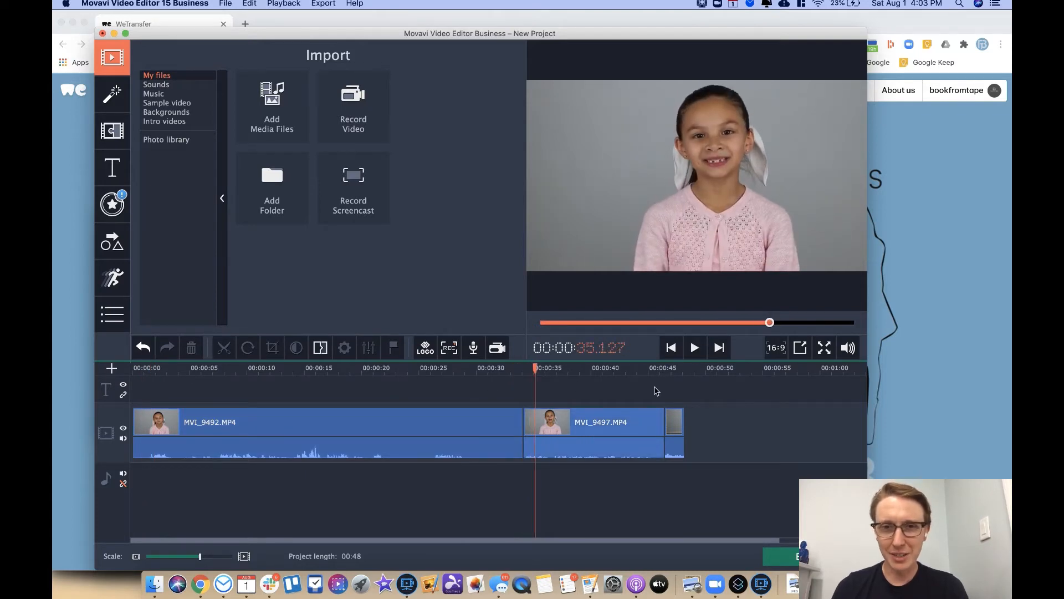
left_click(658, 370)
key("space")
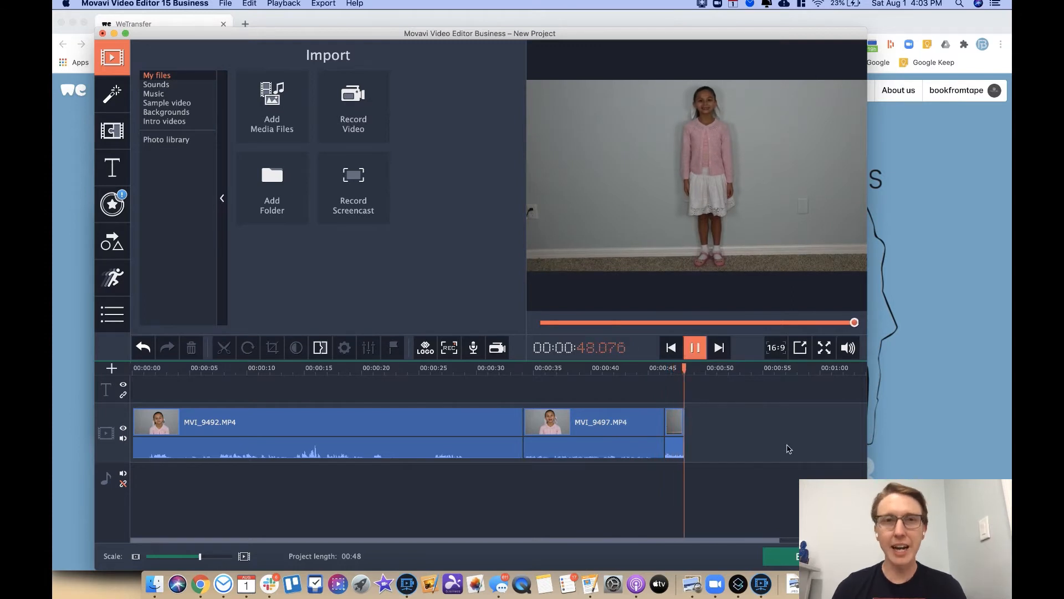
key("space")
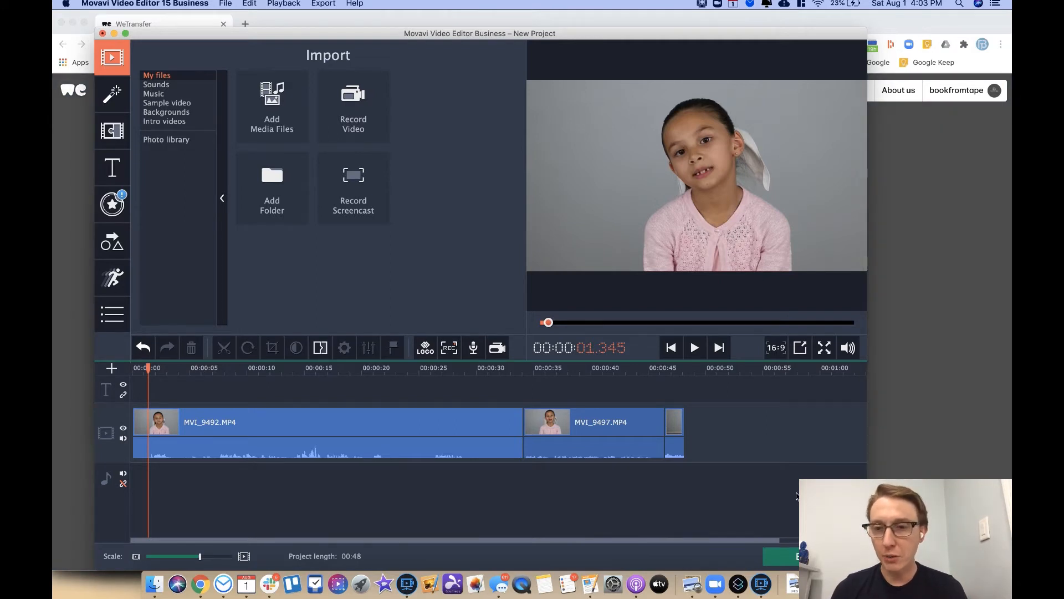
Step: Set up an MP4 export named ActressName_CharacterName_Agency
left_click(782, 556)
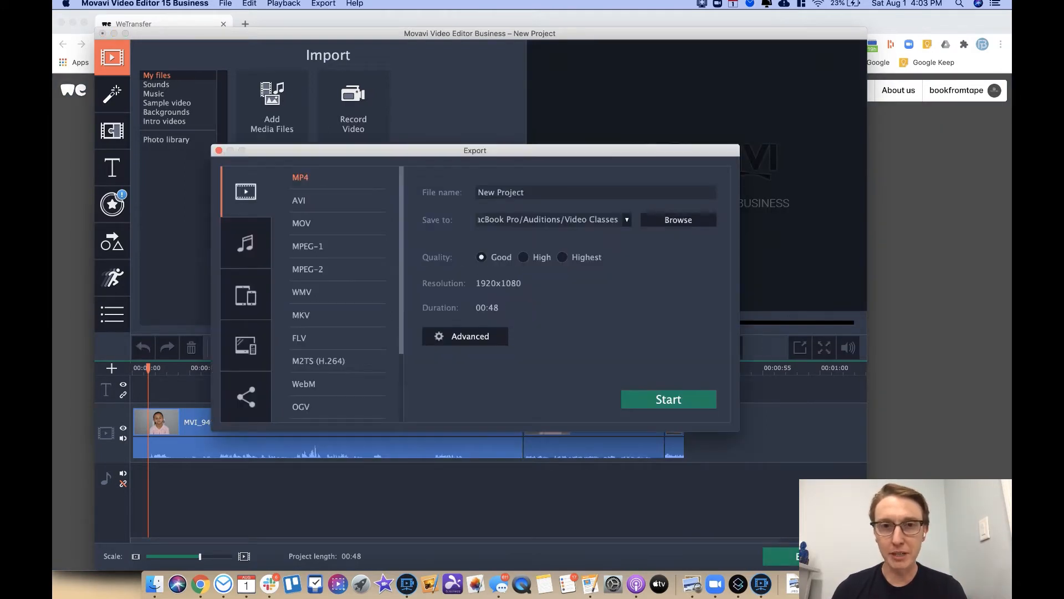
triple_click(531, 192)
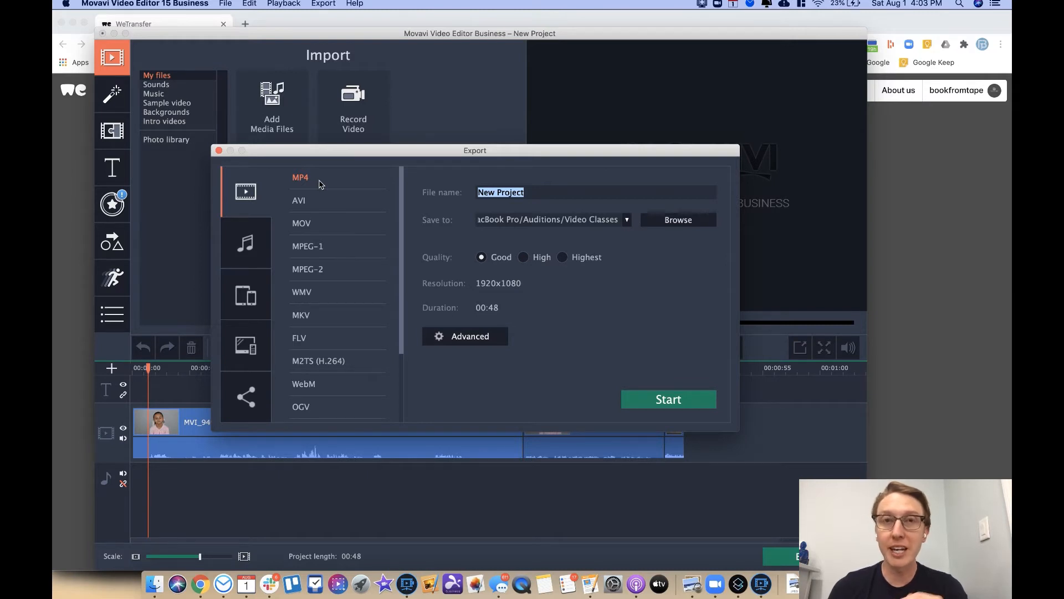
left_click(319, 223)
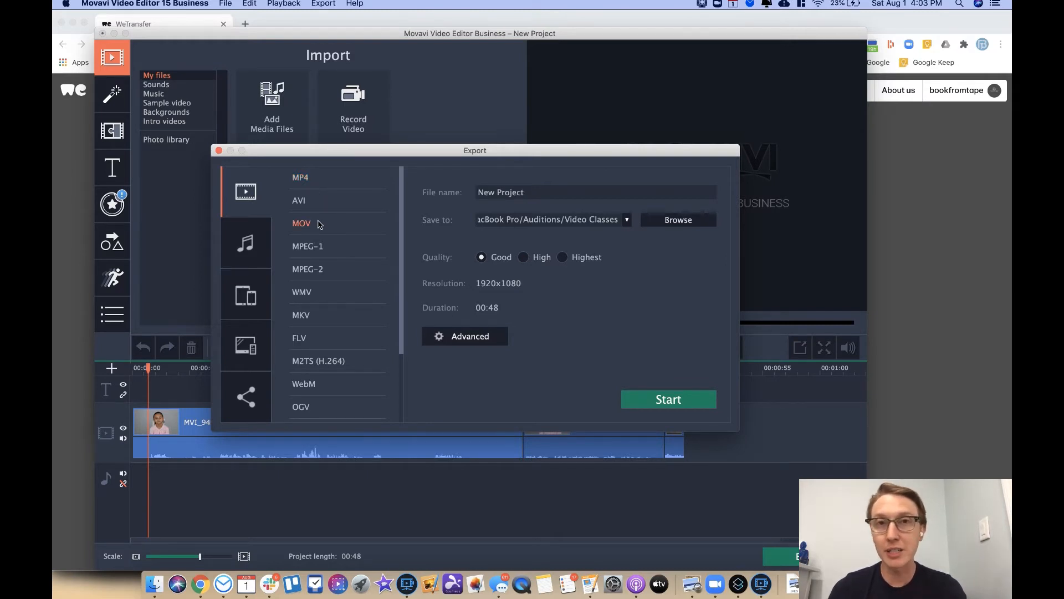
left_click(340, 179)
left_click(547, 193)
type("ActressNam")
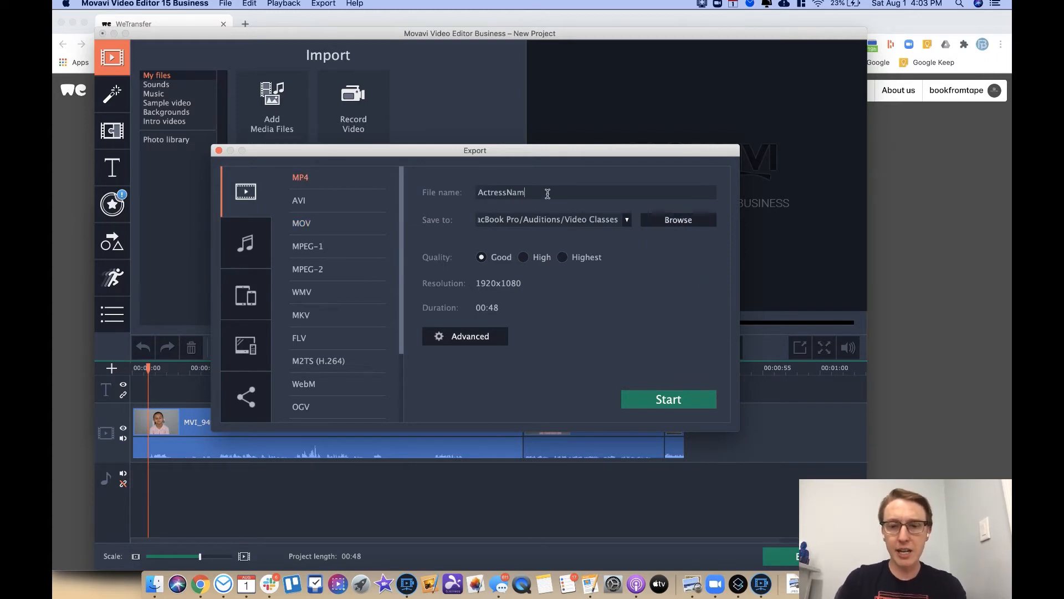
type("e_Characteram")
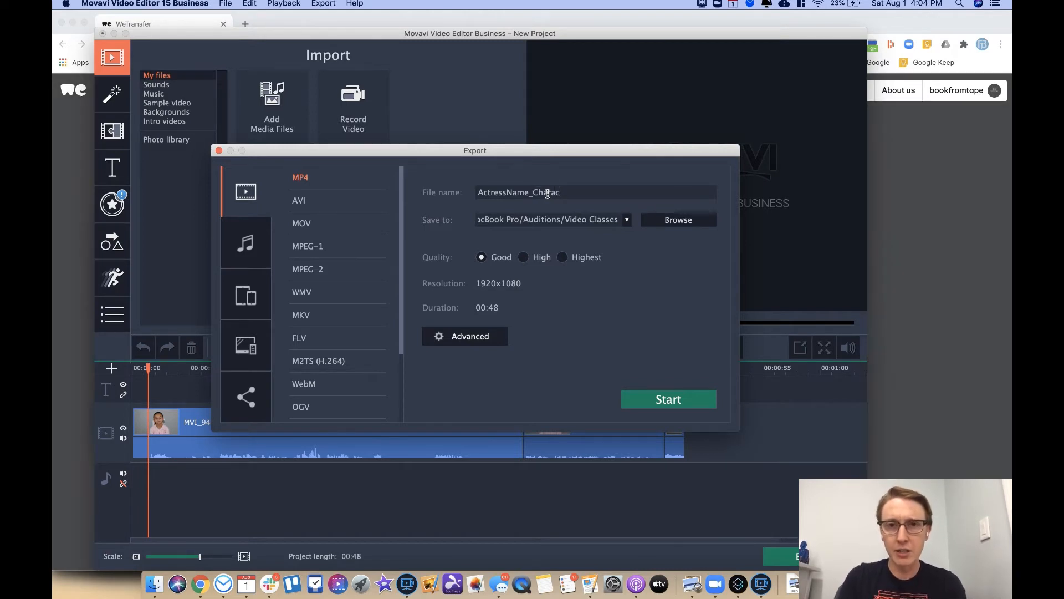
key("BackSpace")
key("BackSpace")
key("BackSpace")
type("rName_Agency")
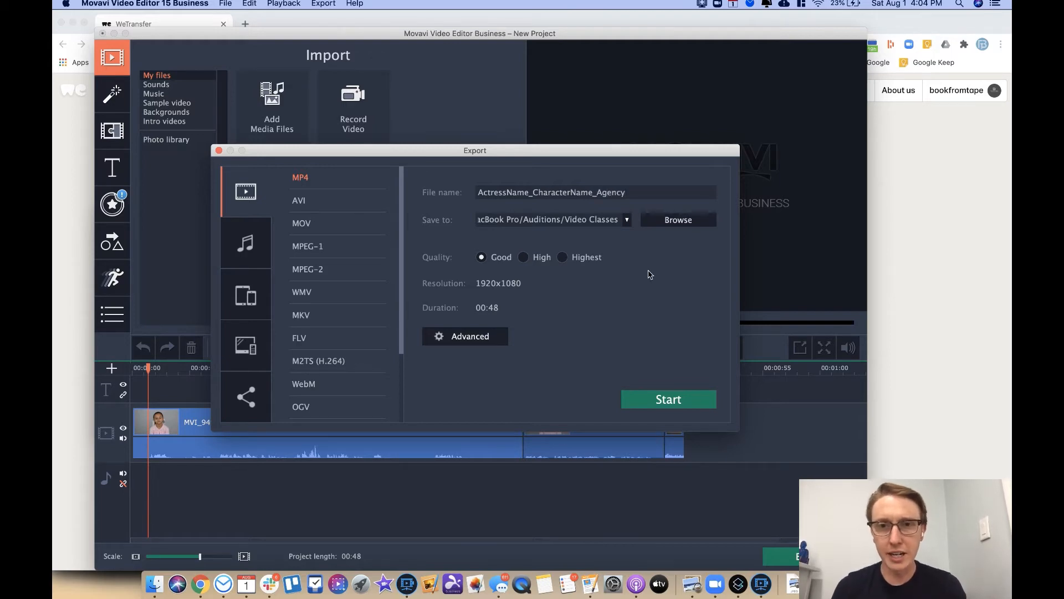
Step: Choose Downloads as the export's save folder
left_click(671, 221)
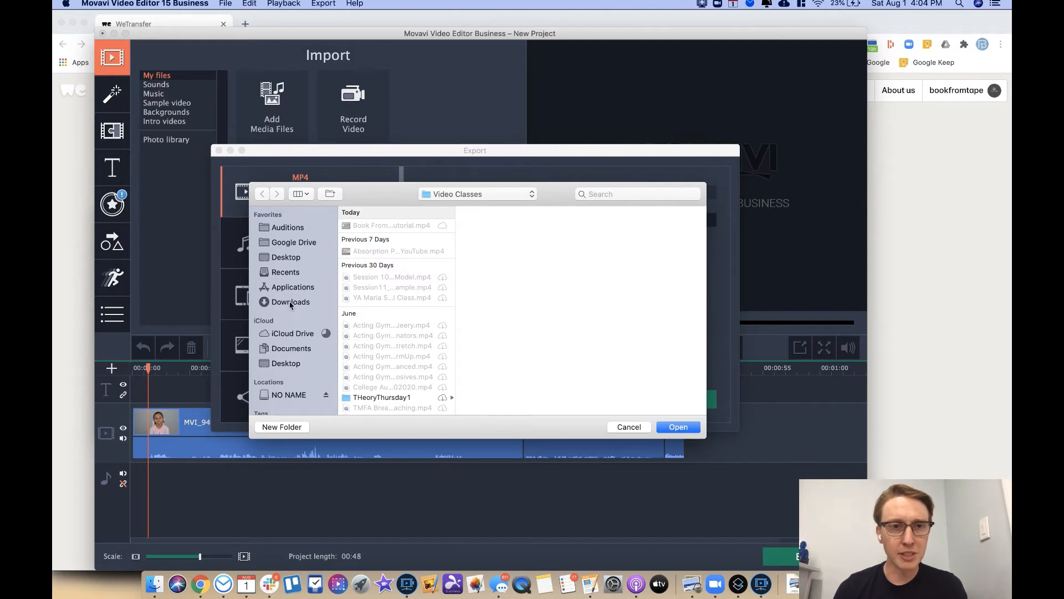
left_click(290, 304)
left_click(677, 426)
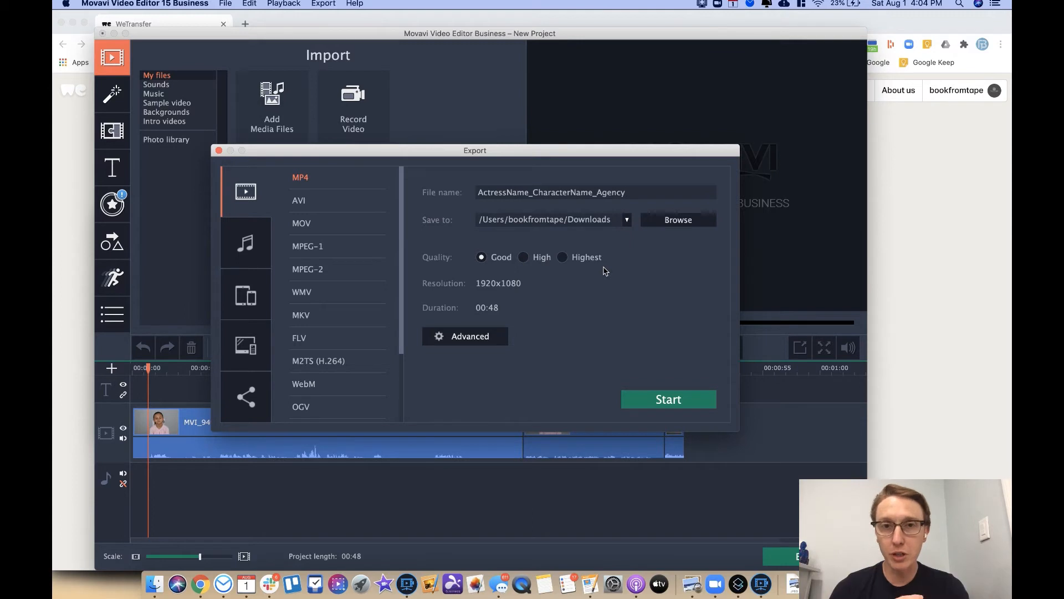
left_click(469, 339)
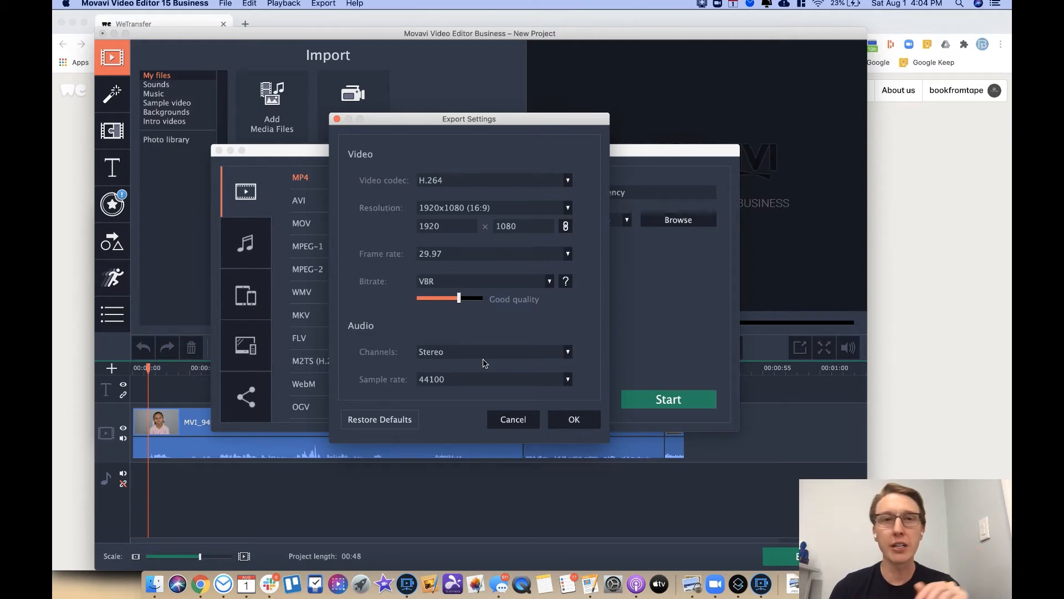
Step: Switch the bitrate to Custom and replace 9109 with 5000 Kbps, estimating 31.9 MB
left_click(445, 283)
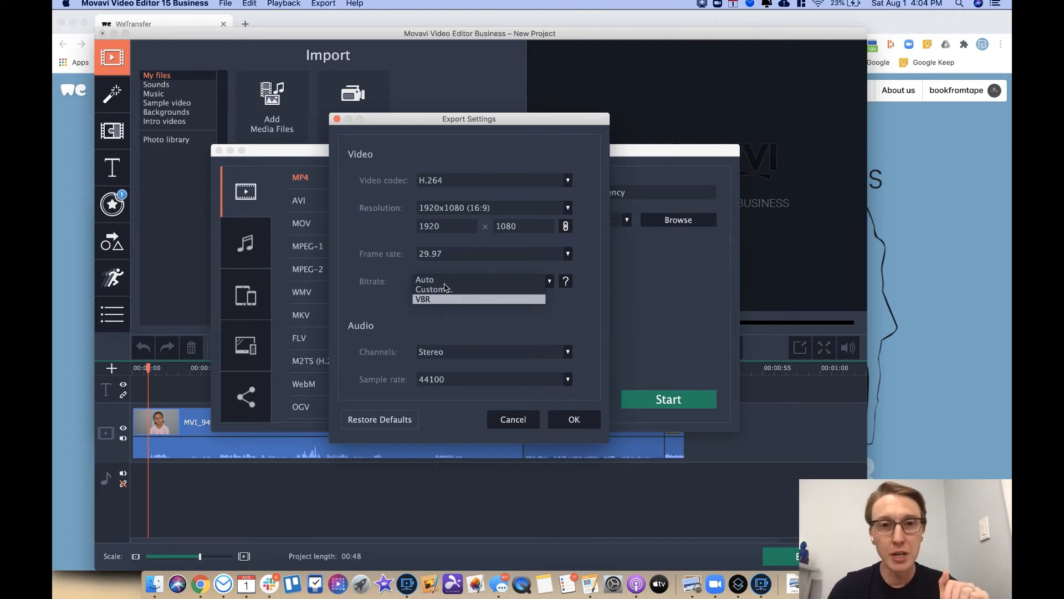
left_click(452, 290)
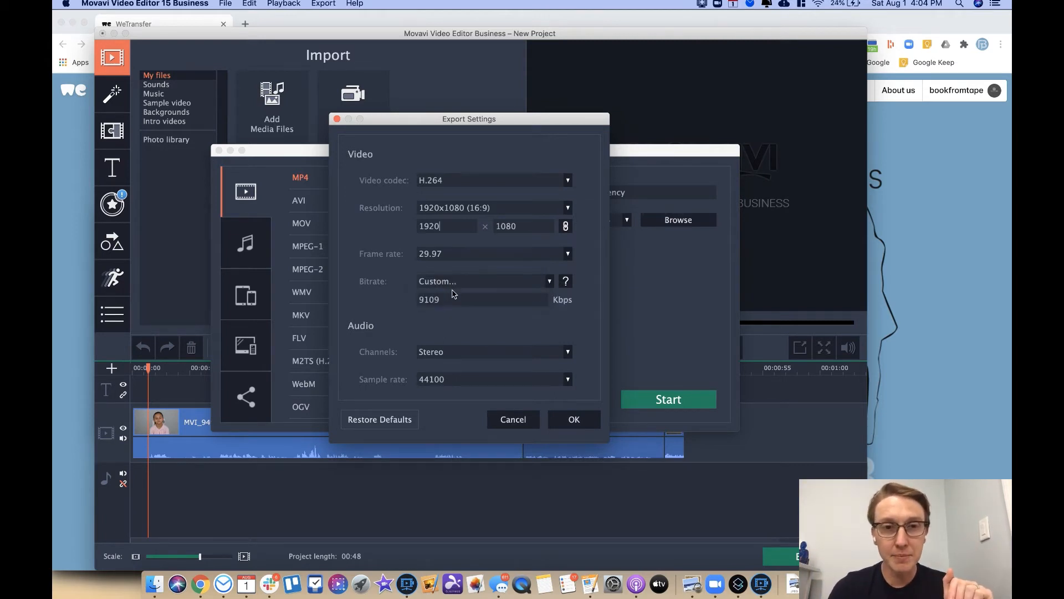
double_click(449, 300)
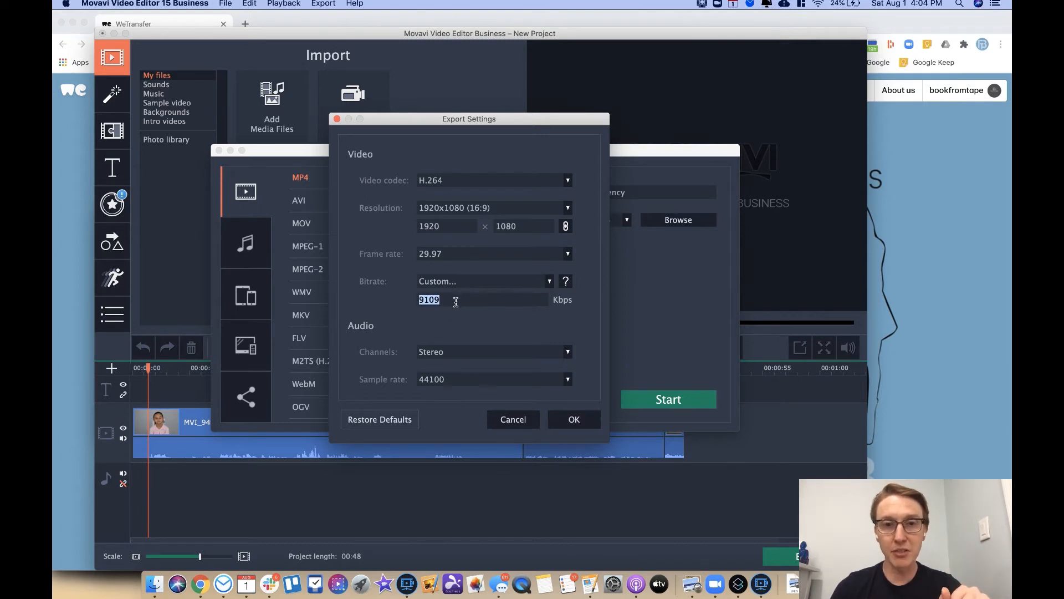
type("5000")
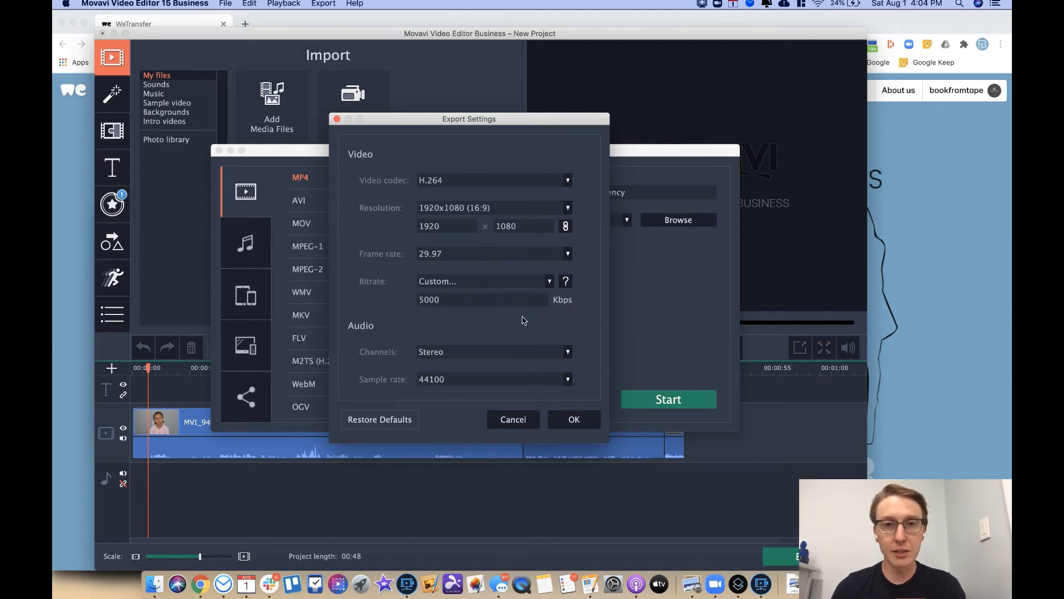
left_click(572, 421)
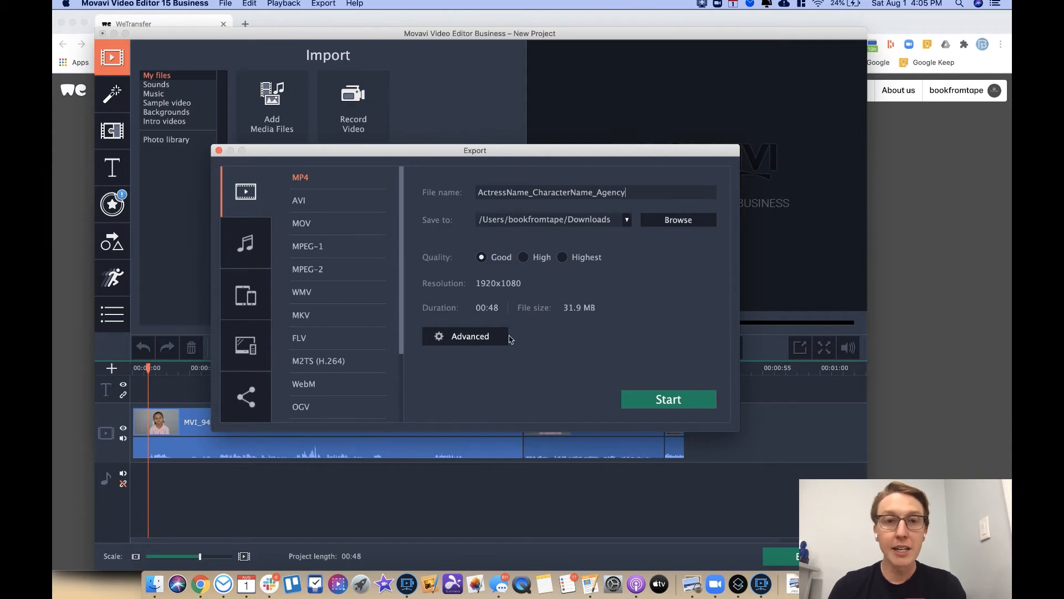
Step: Try a 400 Kbps bitrate in Advanced settings, then set it back to 5000 Kbps
left_click(490, 343)
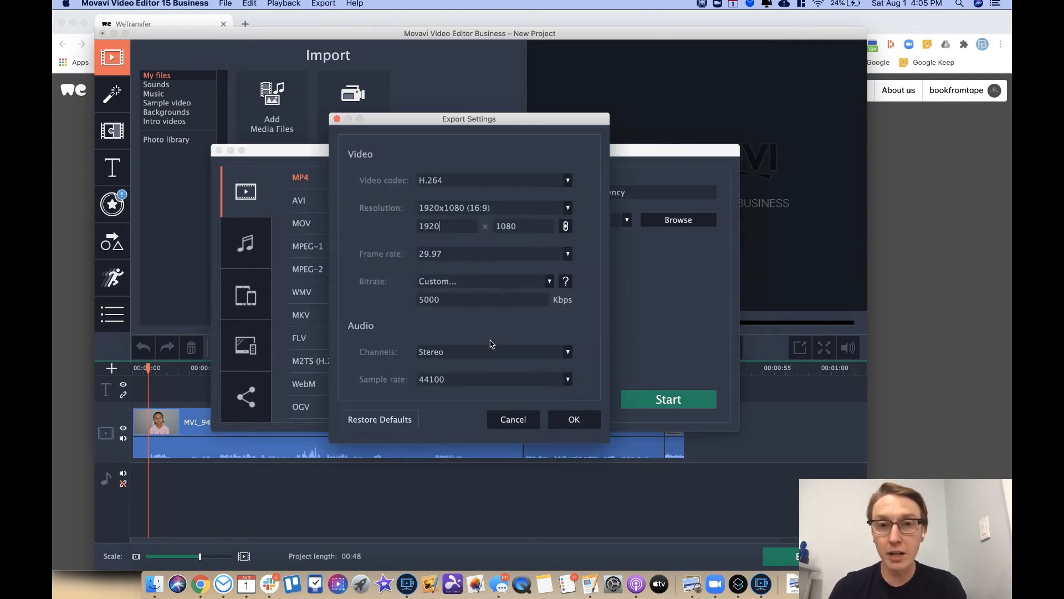
double_click(462, 301)
type("400")
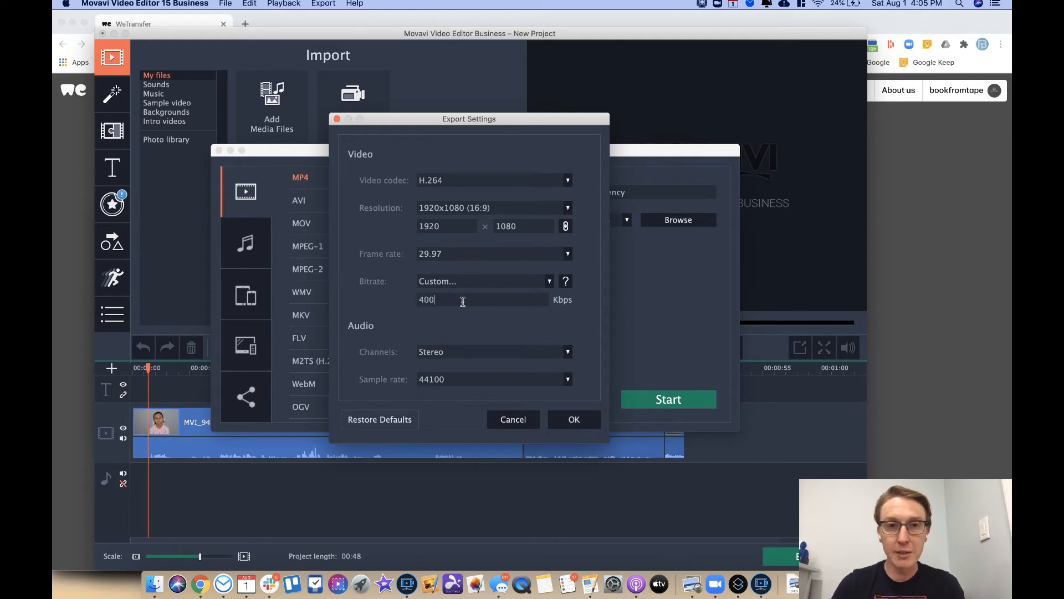
left_click(571, 419)
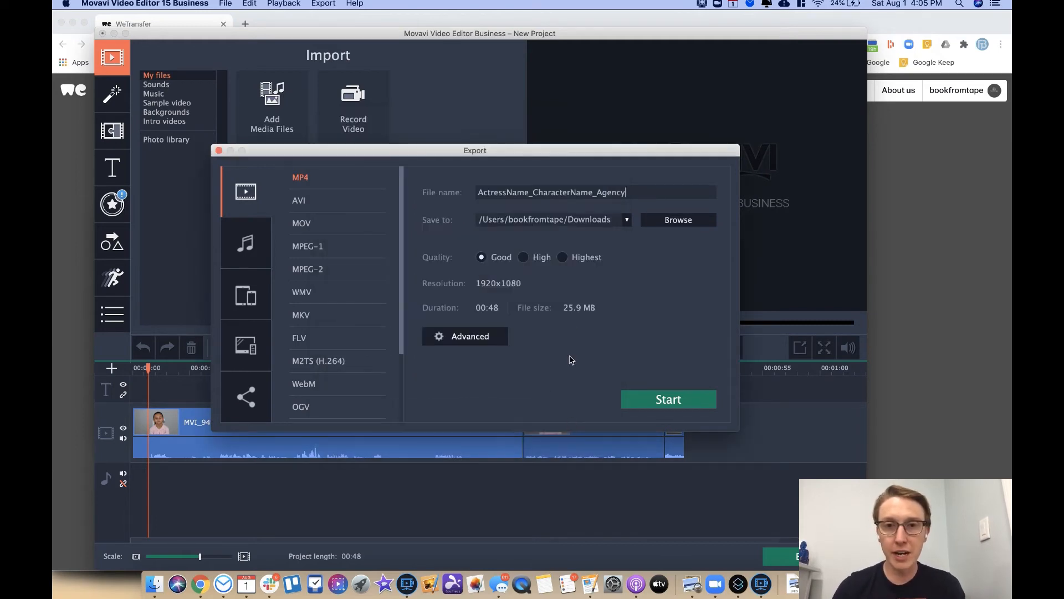
left_click(465, 336)
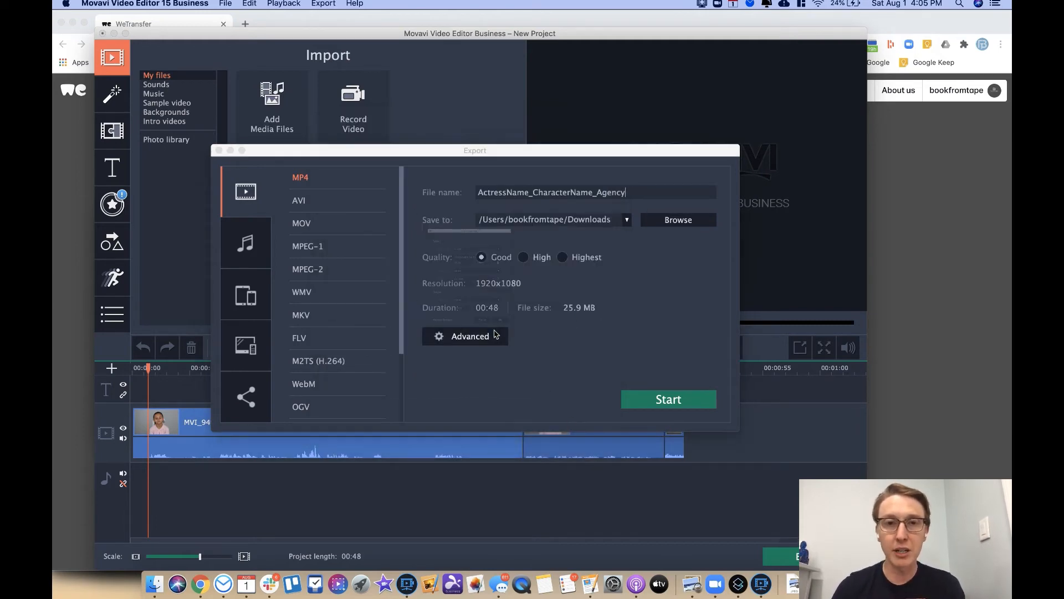
double_click(444, 299)
type("5000")
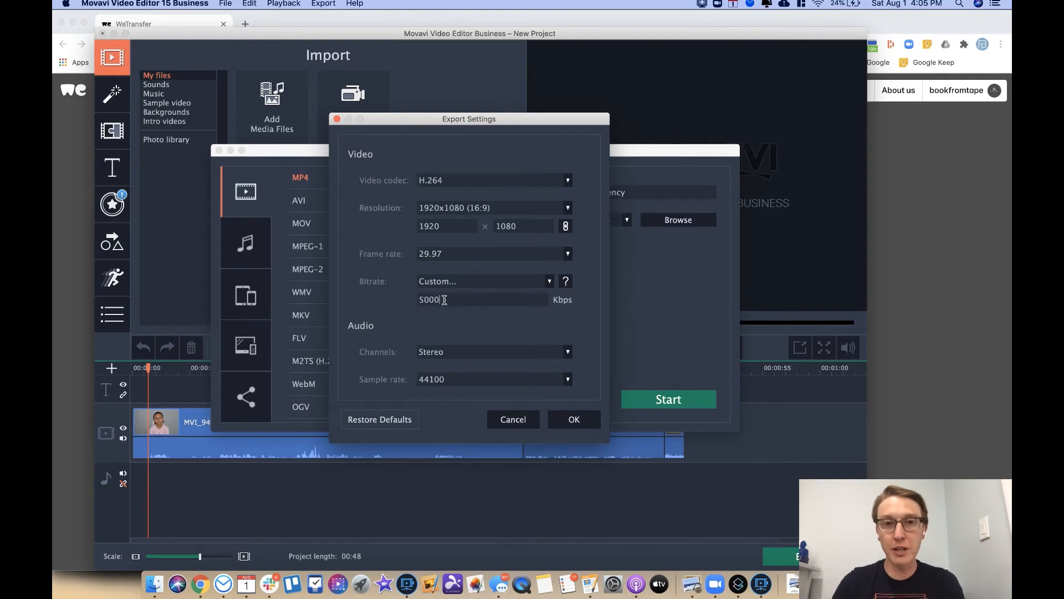
left_click(574, 419)
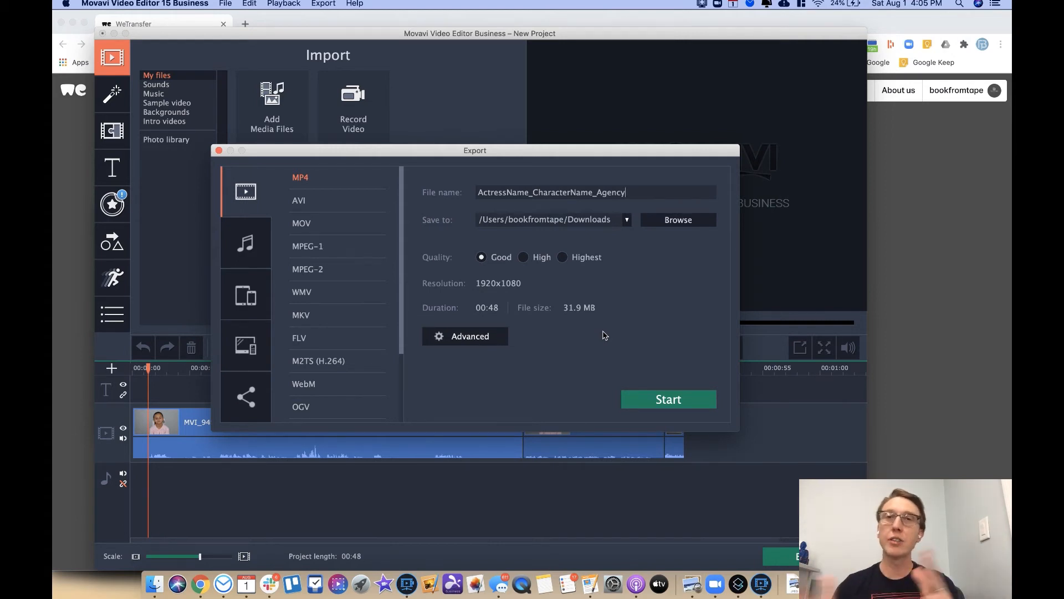
Step: Test 3000 Kbps, then revise the bitrate again and apply it, keeping the 31.9 MB estimate
left_click(486, 340)
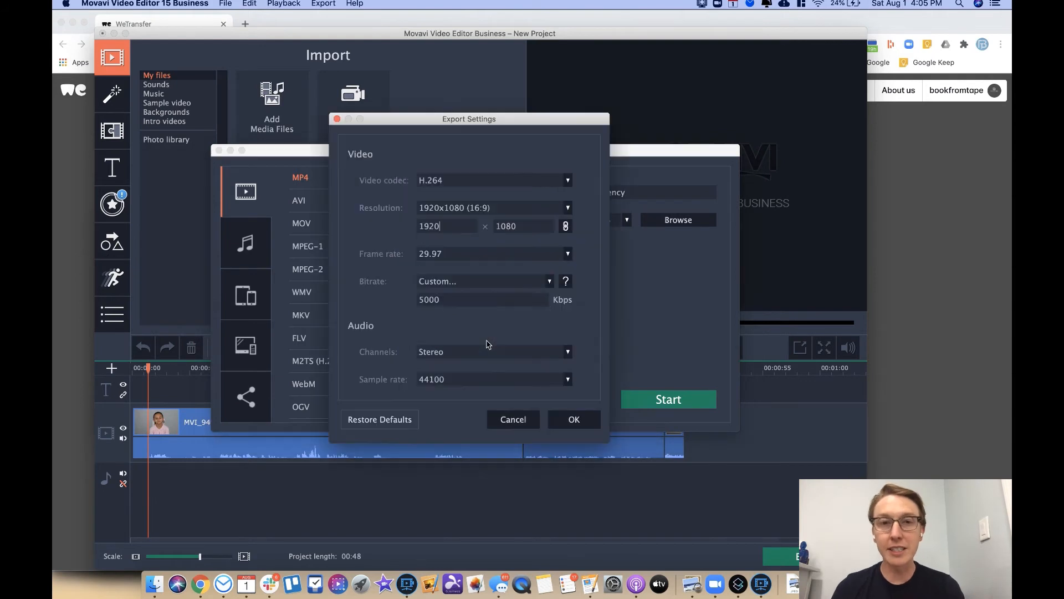
double_click(438, 300)
type("3000")
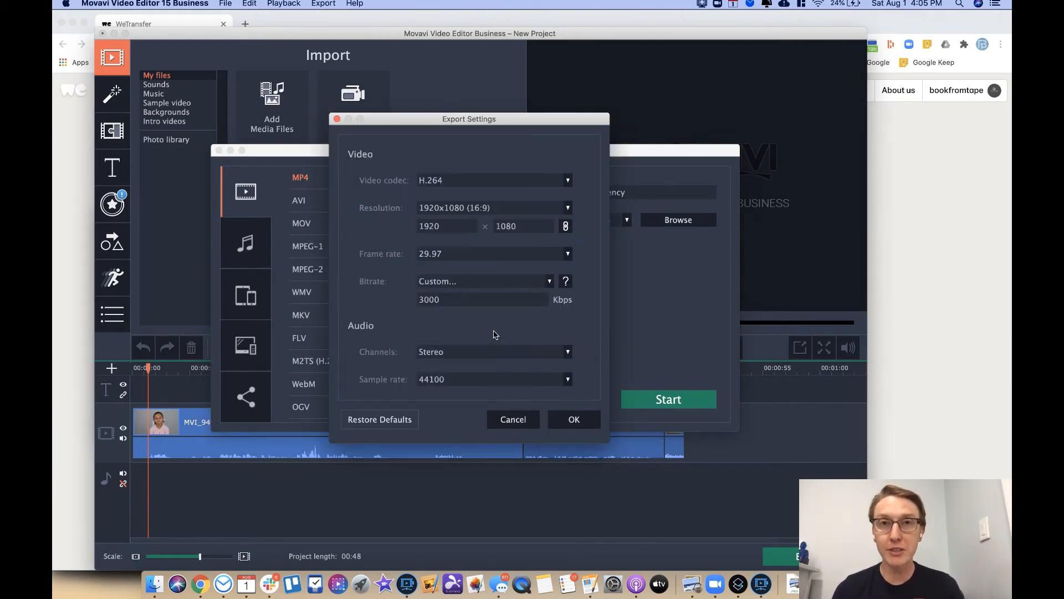
double_click(453, 300)
type("5")
left_click(557, 417)
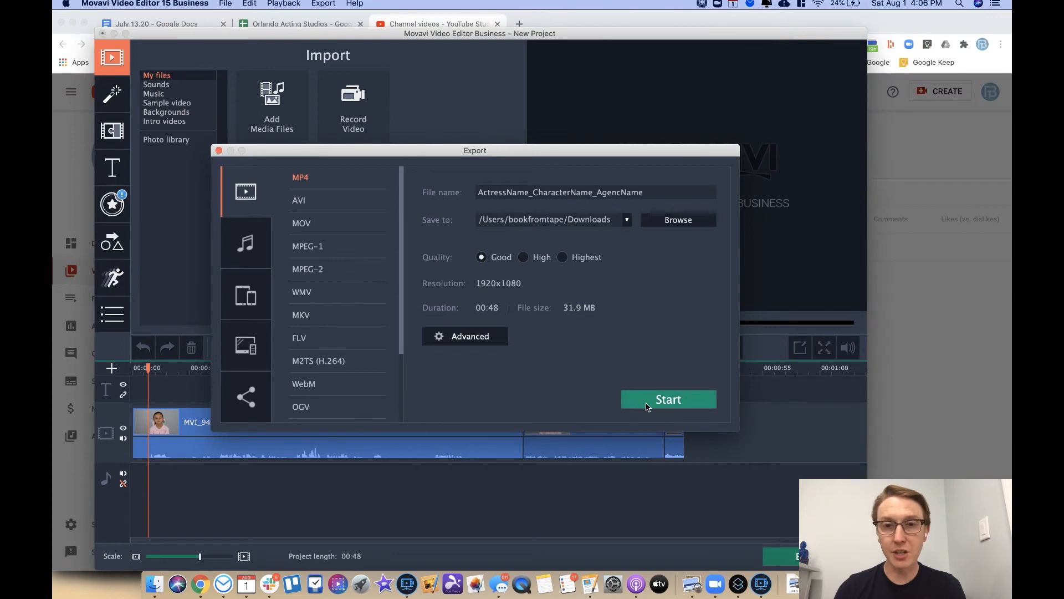
Step: Export ActressName_CharacterName_AgencName.mp4 (32.2 MB) to Downloads and dismiss the success notice
left_click(646, 402)
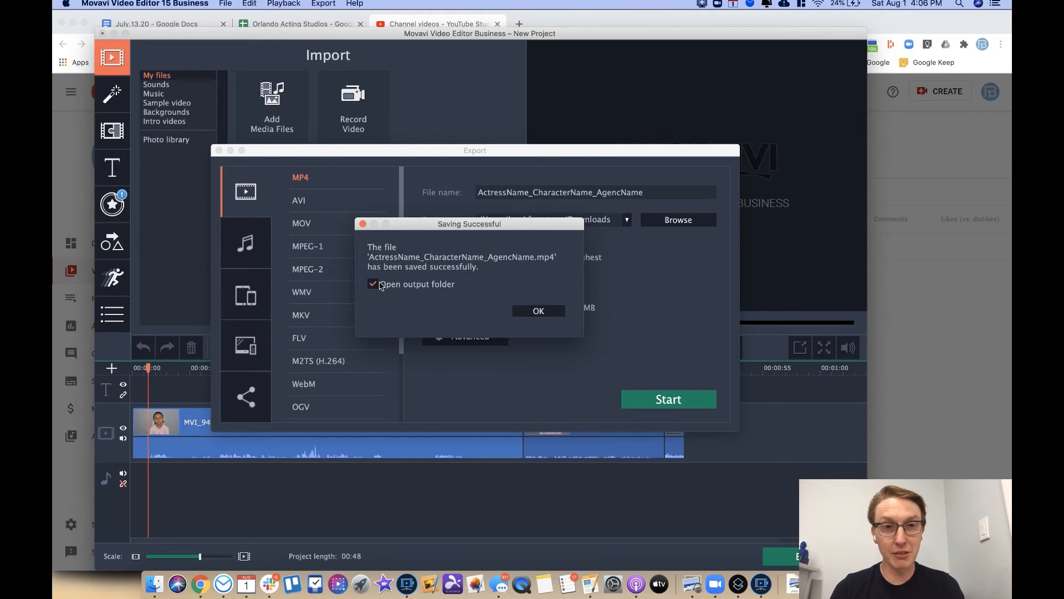
left_click(543, 311)
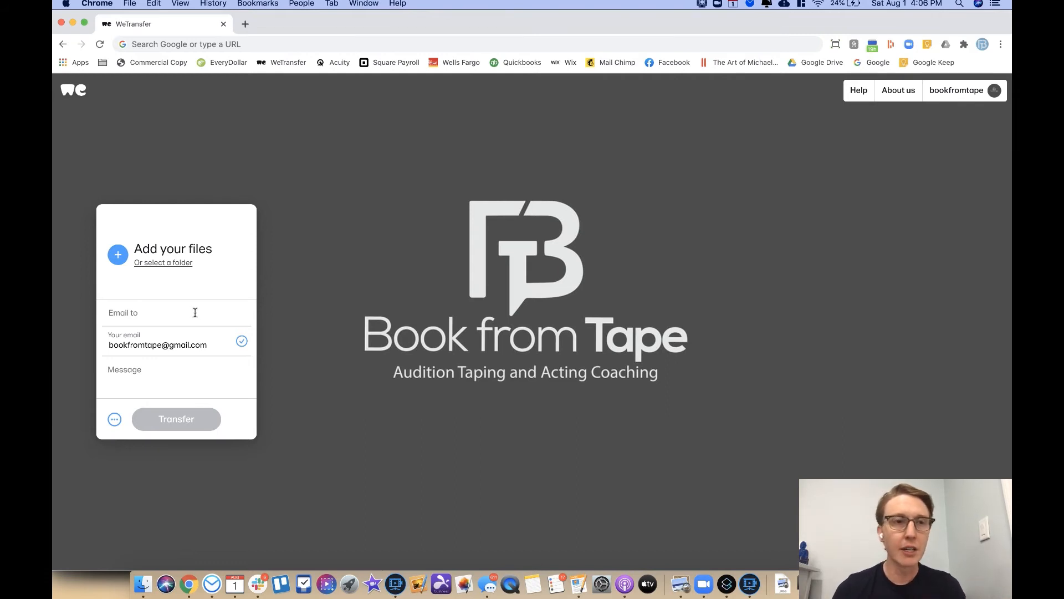
Step: Enter the recipient's email address in WeTransfer's Email to field
left_click(174, 311)
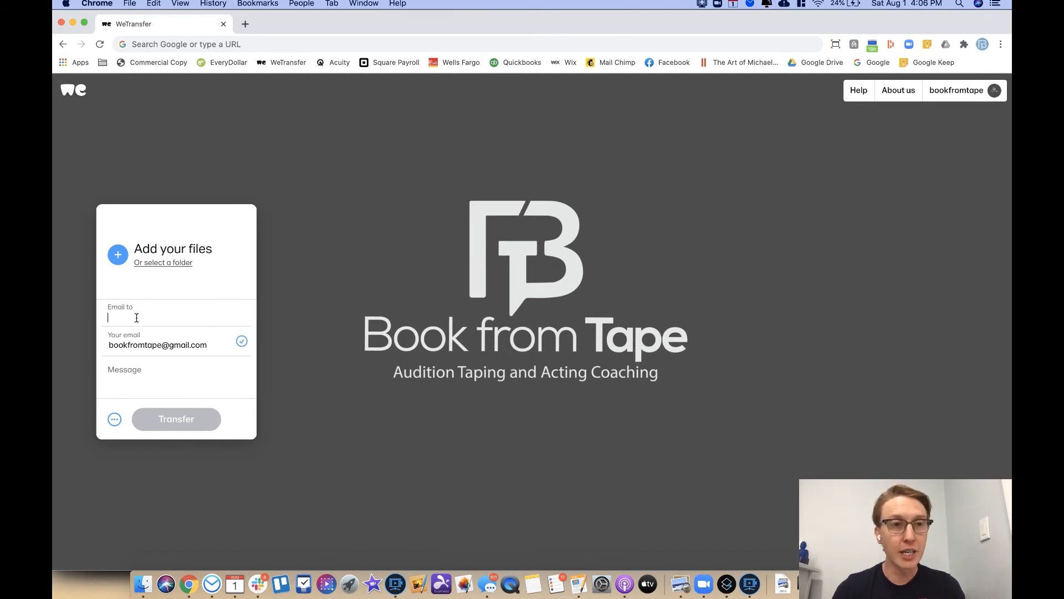
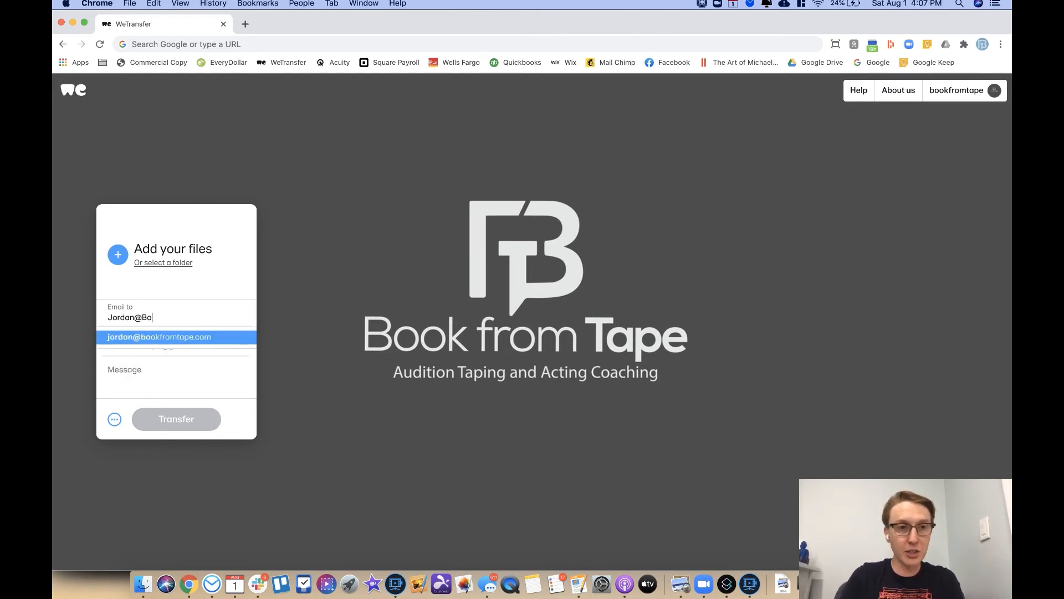
key("Return")
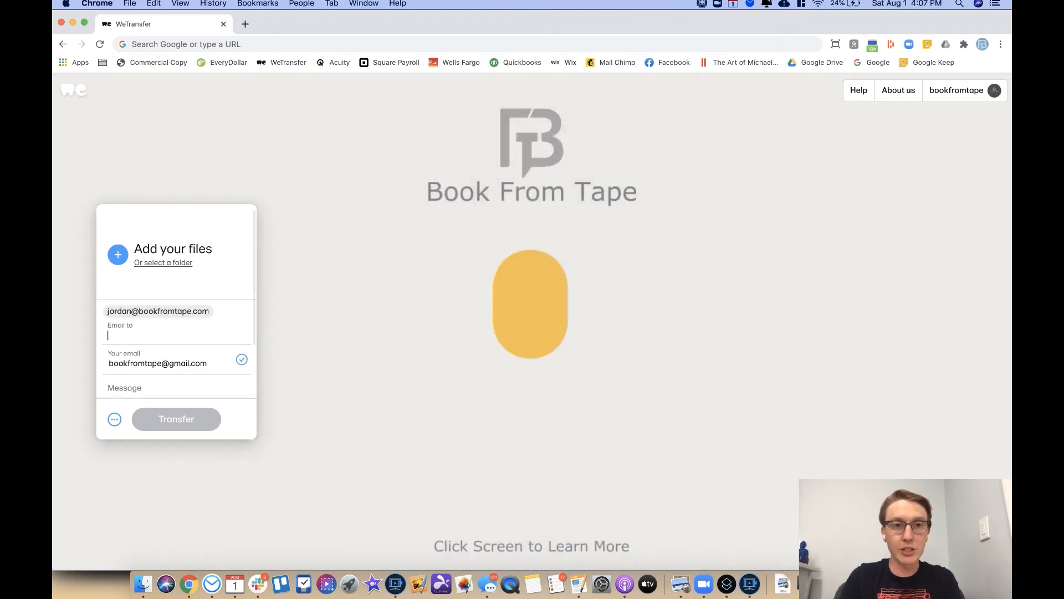
scroll(115, 325, "down", 1)
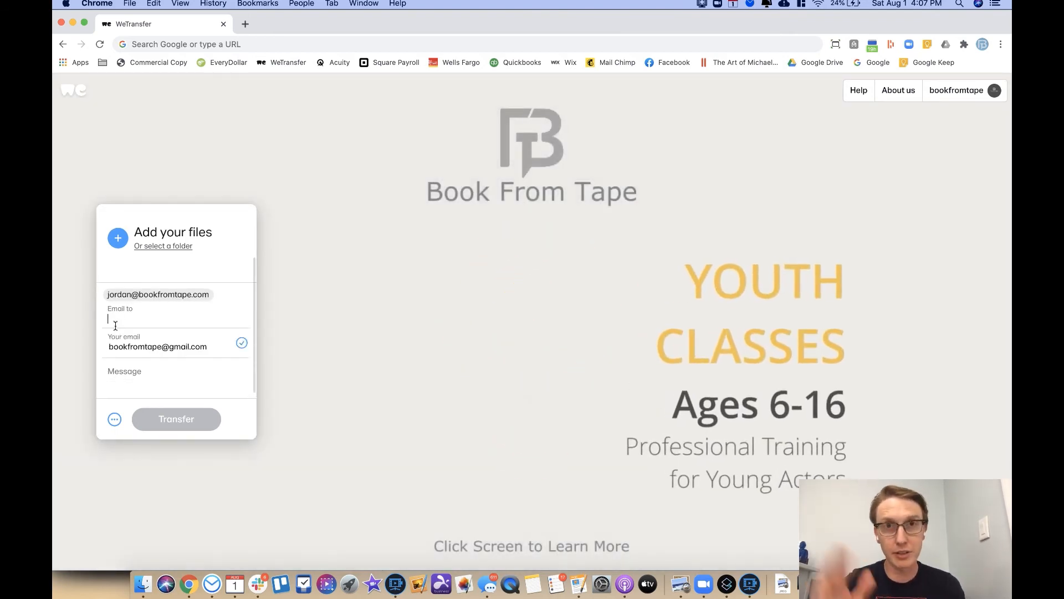
left_click(153, 348)
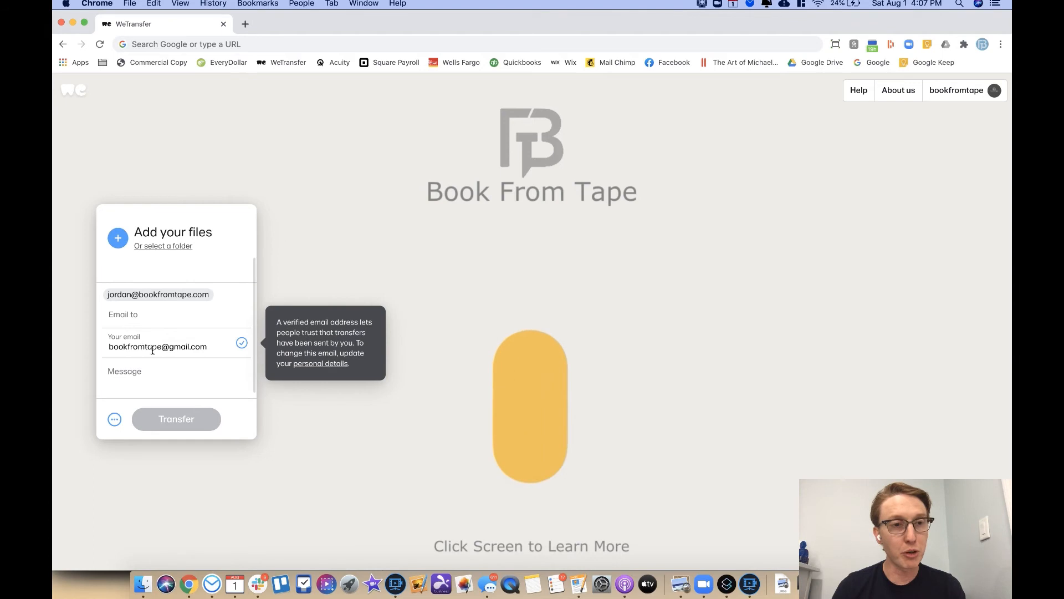
Step: Attach ActressName_CharacterName_AgencName.mp4 from Downloads, removing the accidentally added MVI_9493.MP4
left_click(118, 239)
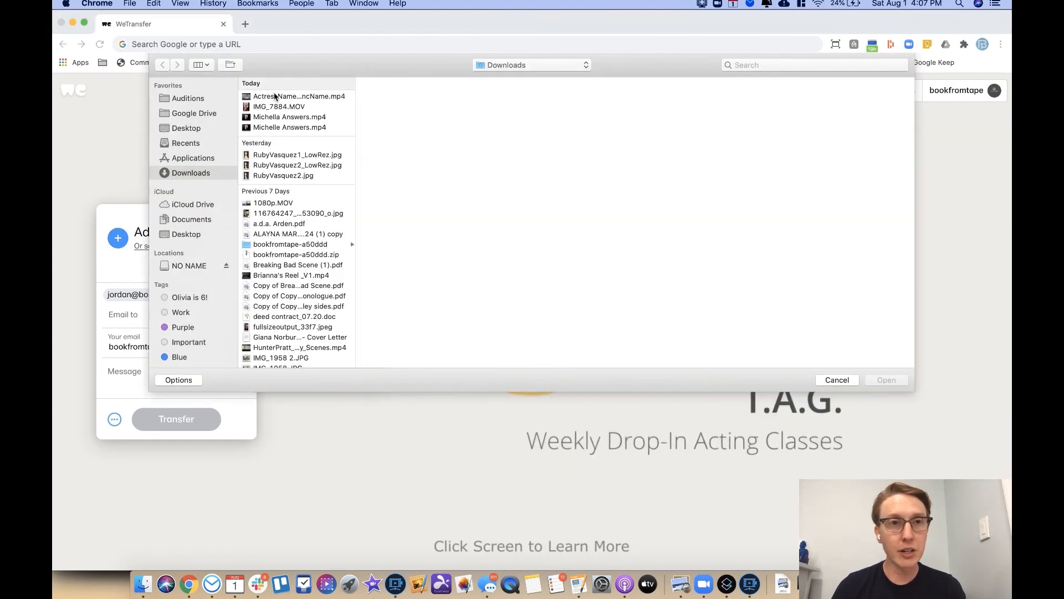
left_click(277, 98)
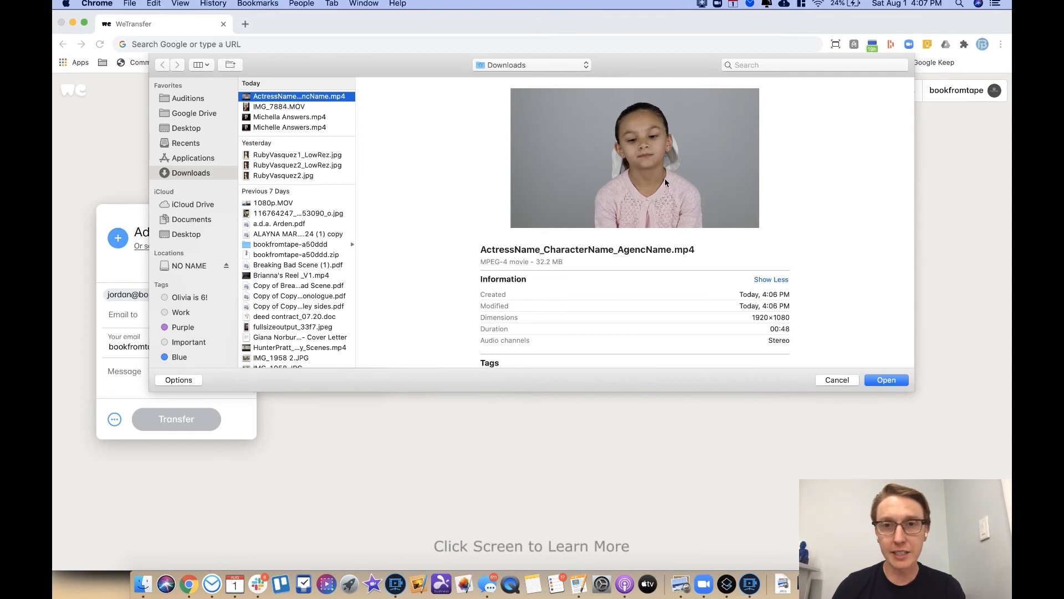
left_click(886, 380)
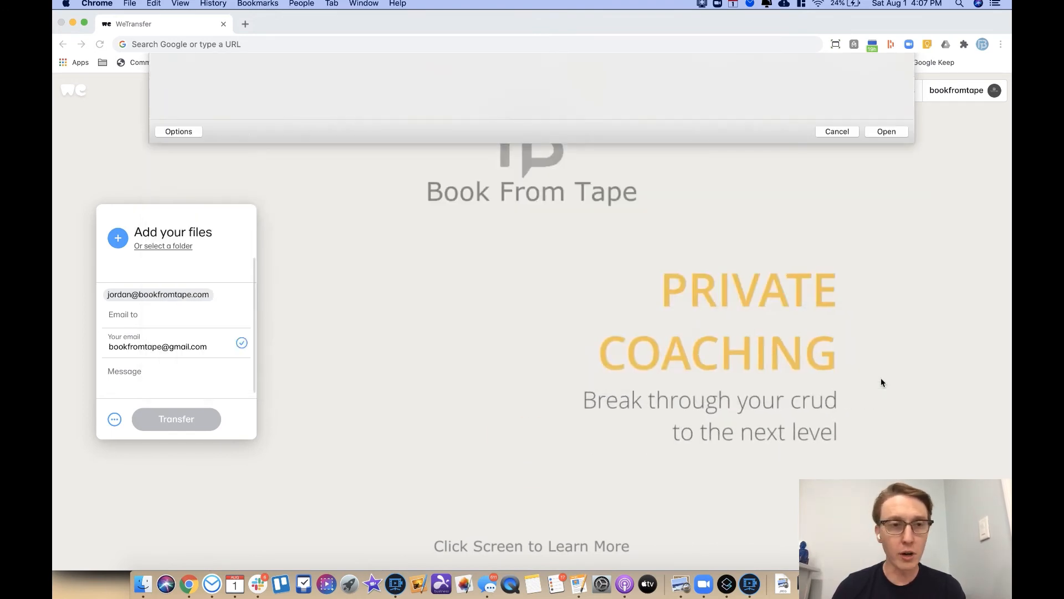
left_click(143, 583)
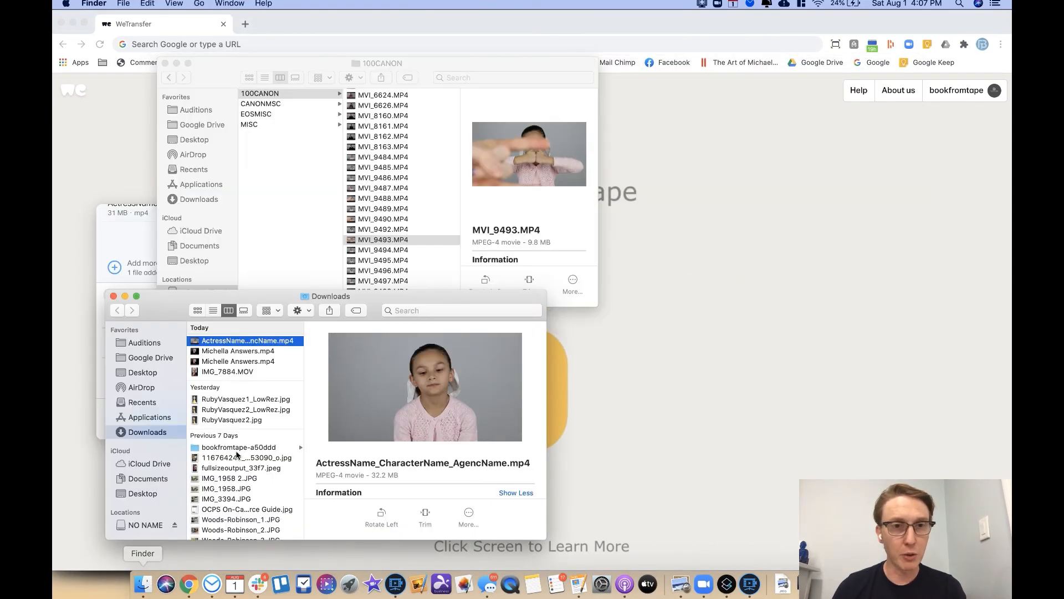
key("super+w")
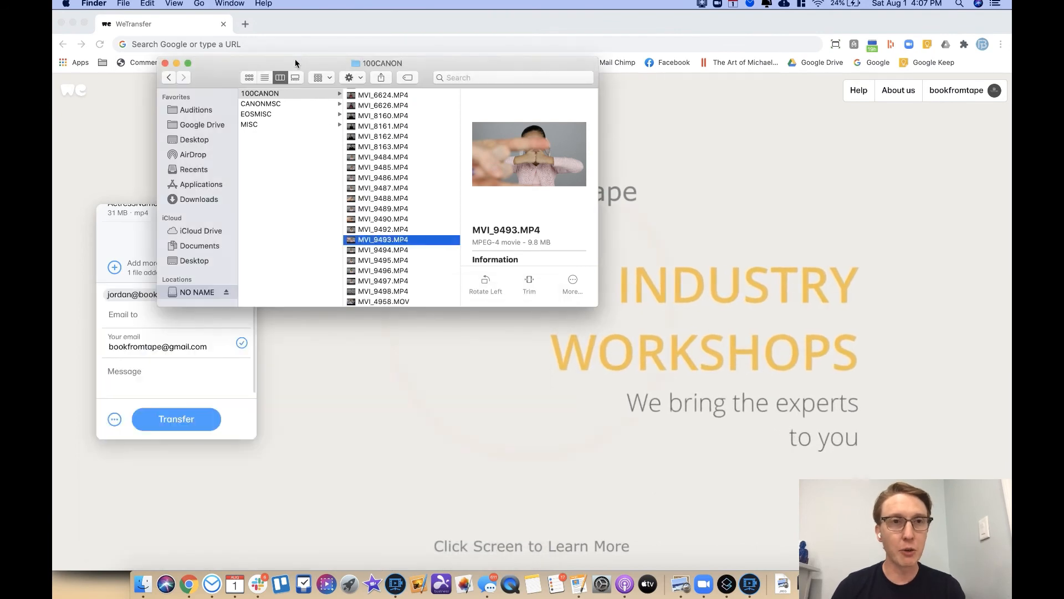
left_click_drag(294, 61, 400, 81)
left_click_drag(490, 260, 214, 250)
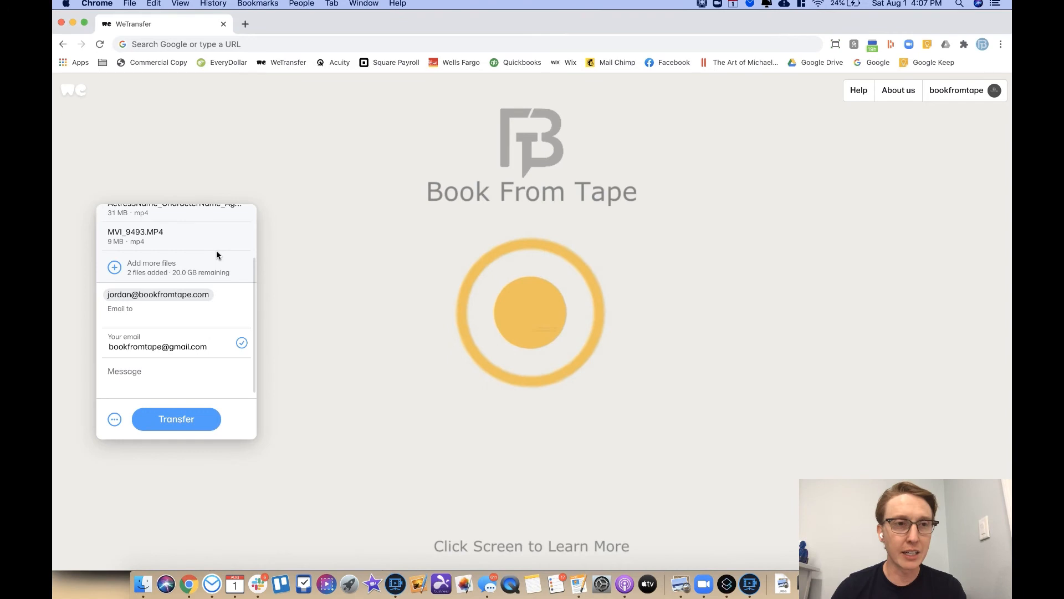
left_click(234, 252)
left_click(147, 373)
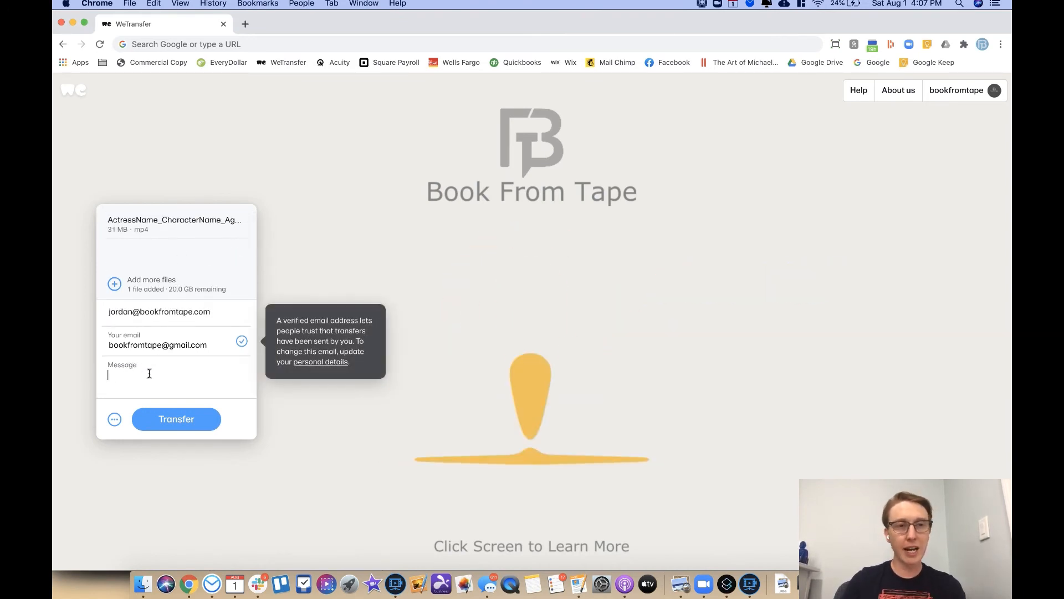
Step: Write the WeTransfer message 'Actress Name as Character Name in Project.' with a 'Thanks!' sign-off, then send the transfer
type("A")
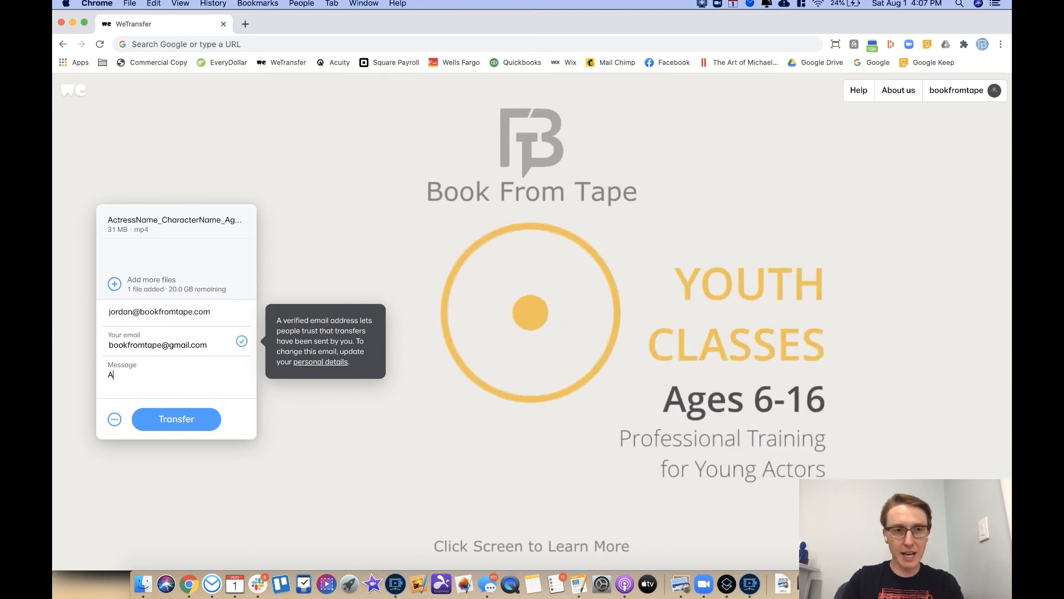
type("ctress Name as Chara")
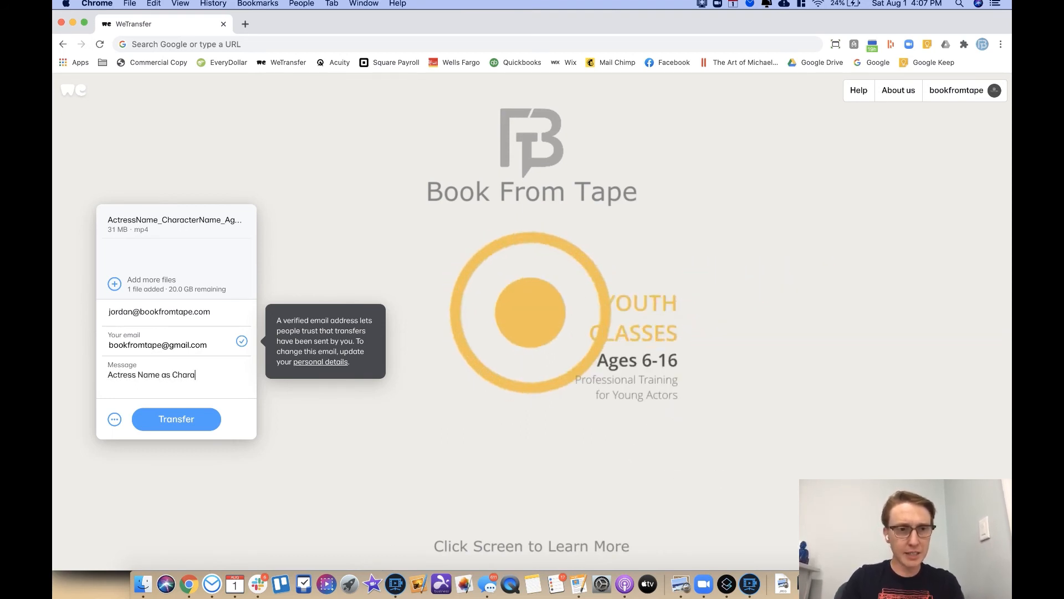
type("cter Name in Prohect")
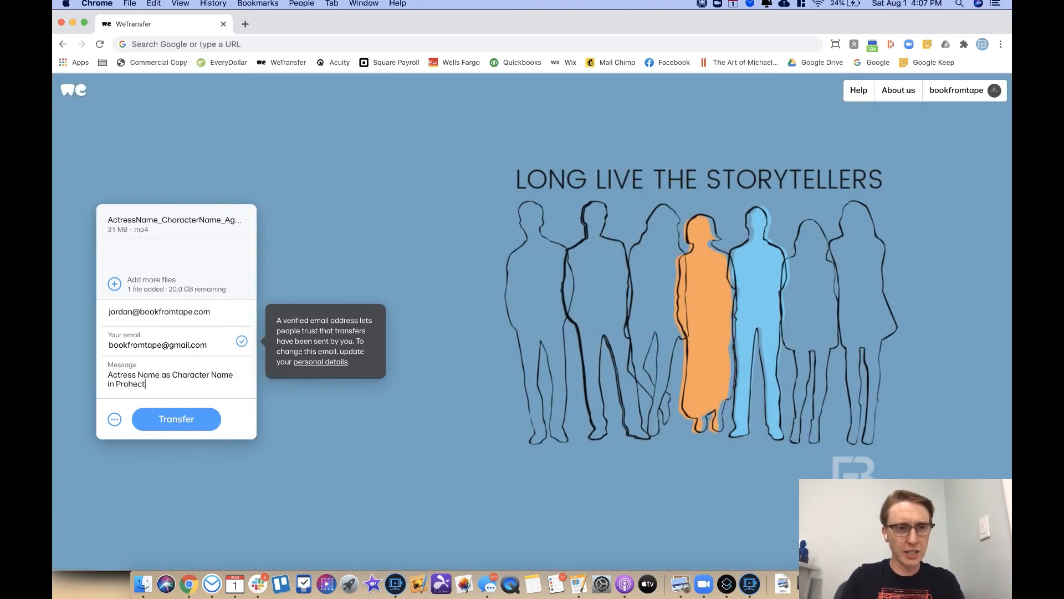
type(".")
key("Return")
key("Return")
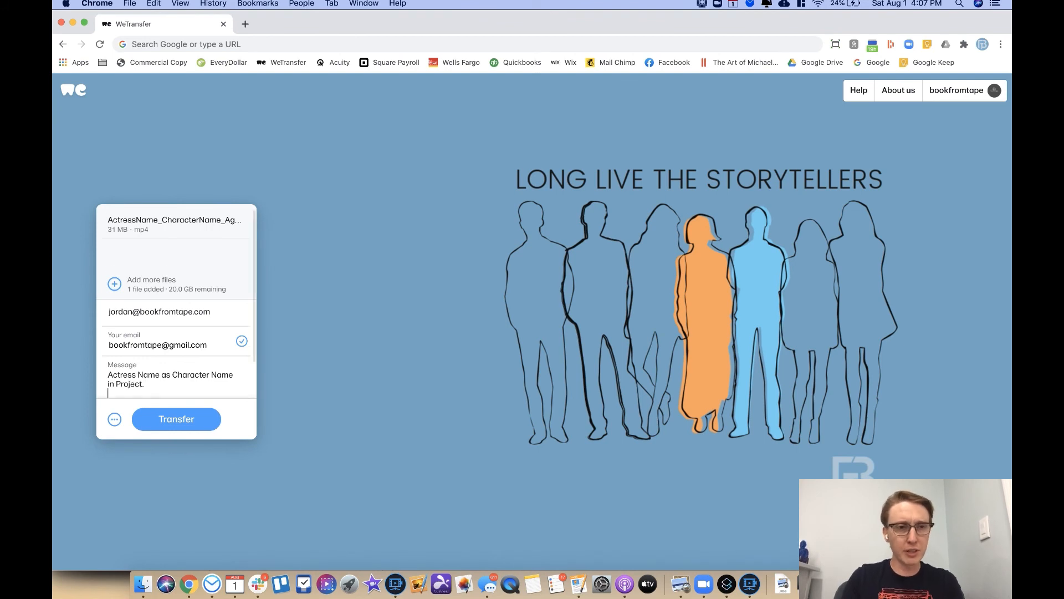
type("Thanks!")
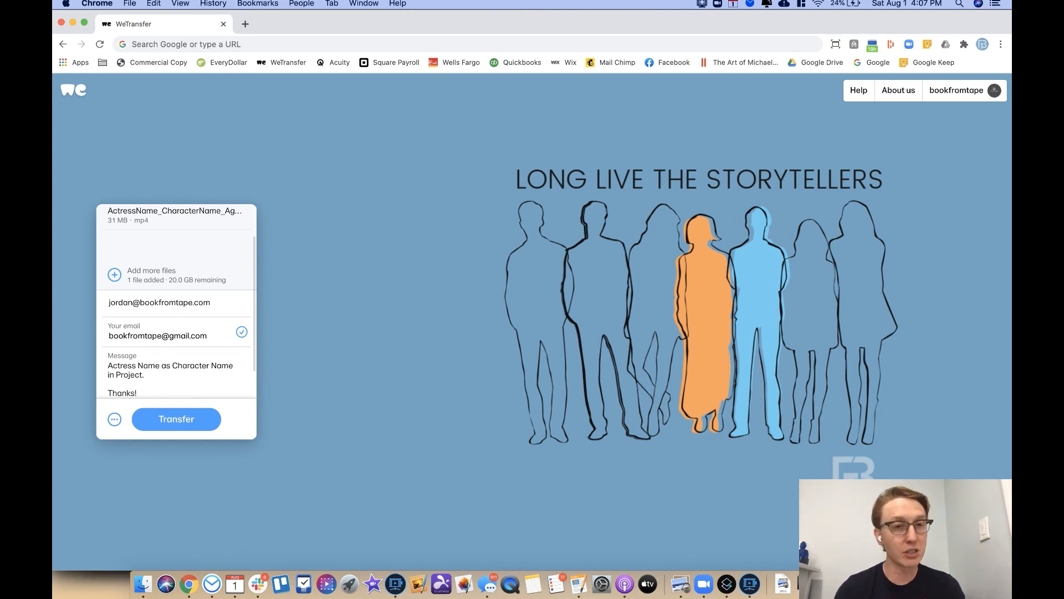
scroll(164, 359, "down", 1)
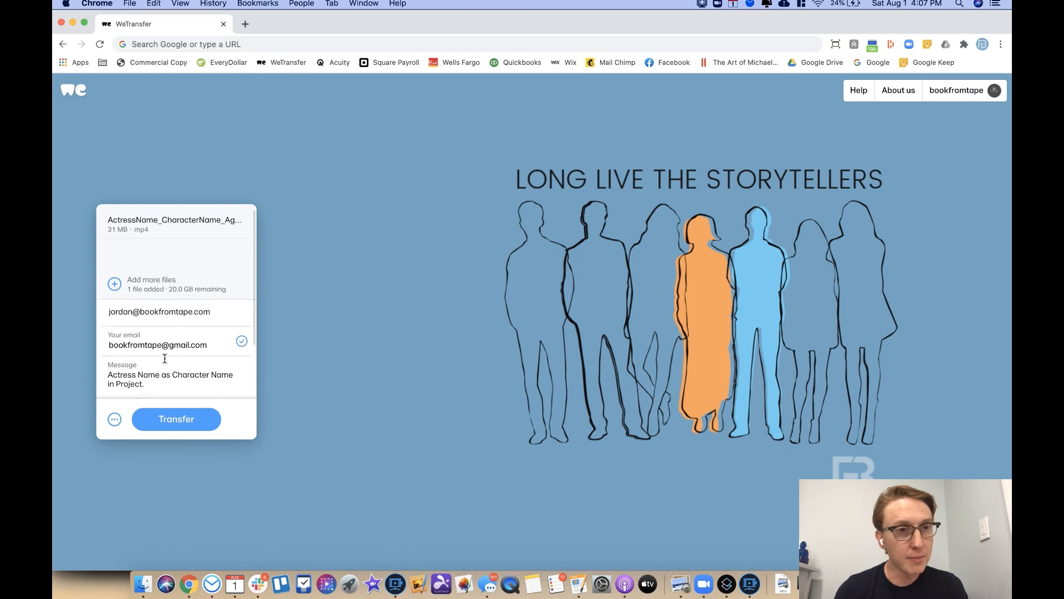
left_click(161, 419)
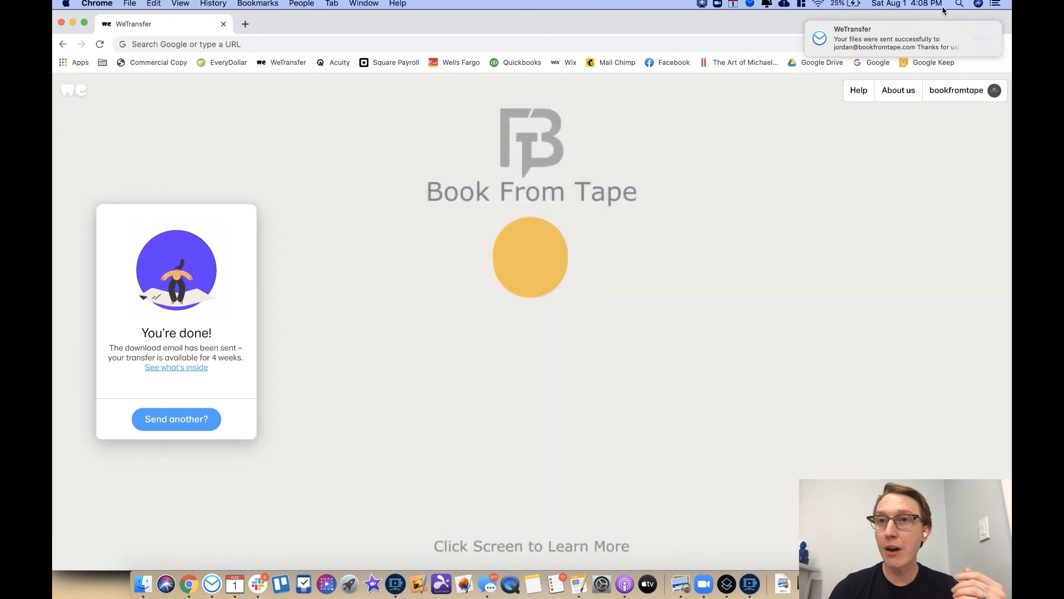
mouse_move(913, 40)
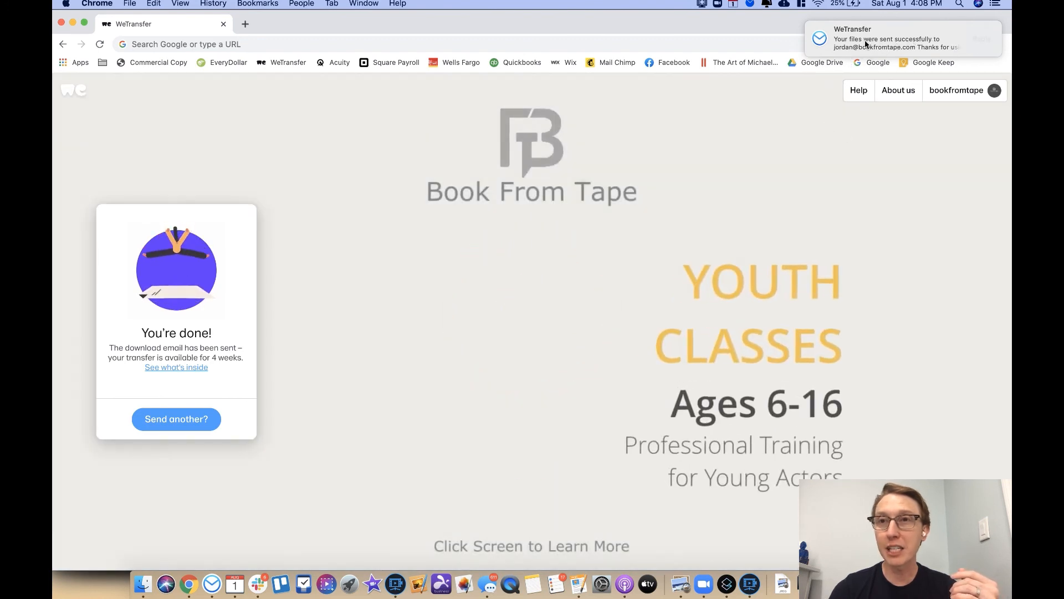